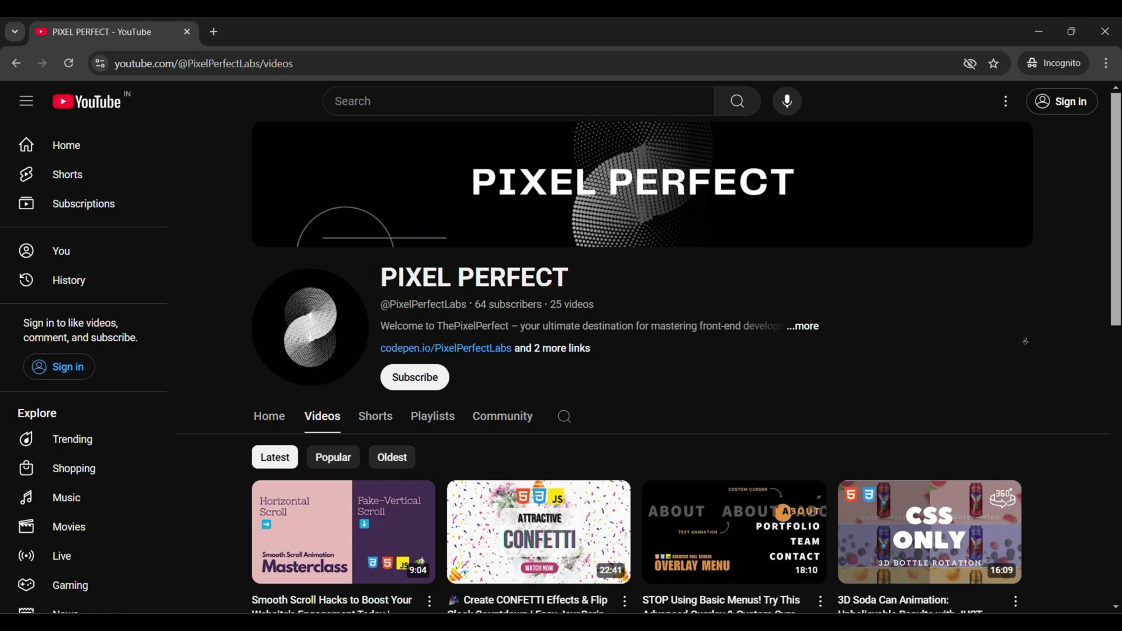
Scroll the Travel Agency Landing Page frame down to the partner logos and subscribe banner.
{"action": "scroll", "coordinate": [1025, 339], "scroll_direction": "down", "scroll_amount": 1}
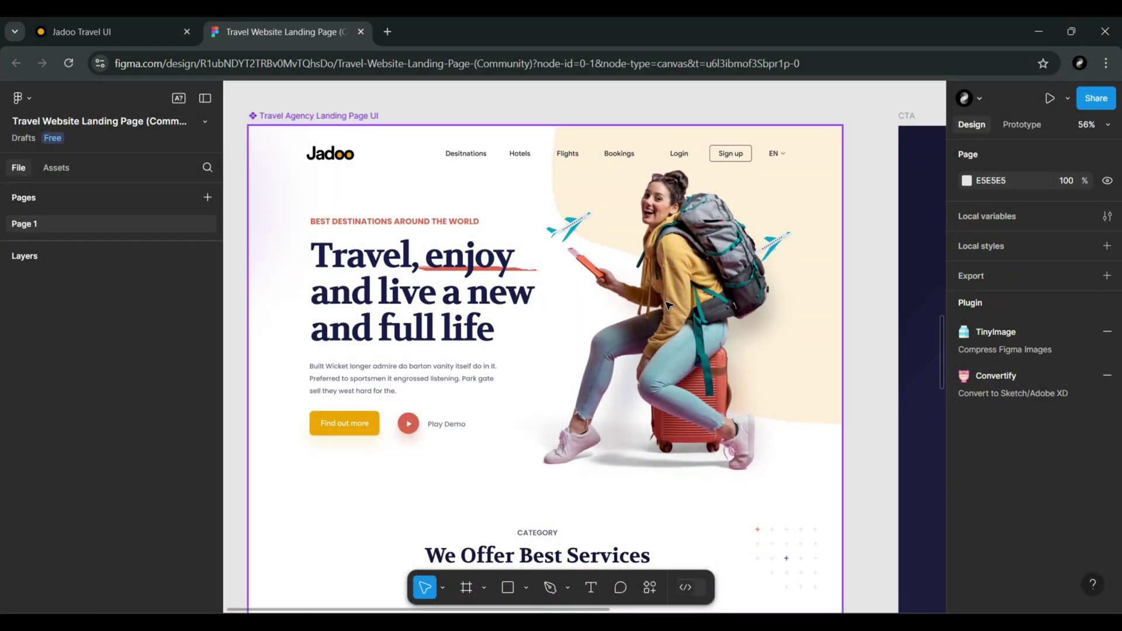
{"action": "scroll", "coordinate": [555, 334], "scroll_direction": "down", "scroll_amount": 5}
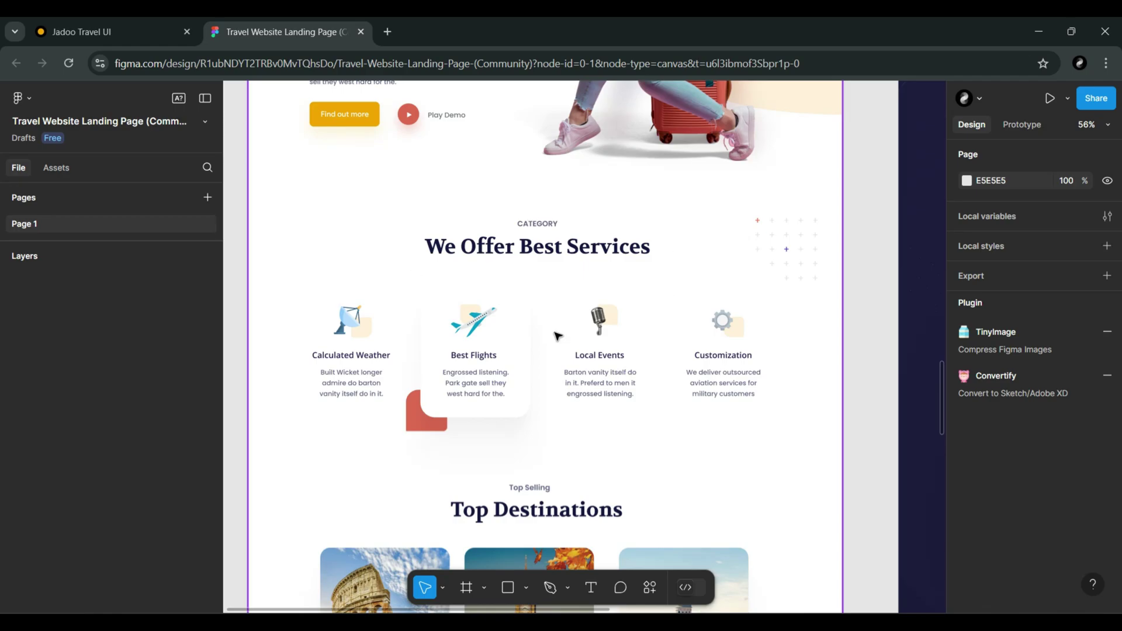
{"action": "scroll", "coordinate": [529, 292], "scroll_direction": "down", "scroll_amount": 4}
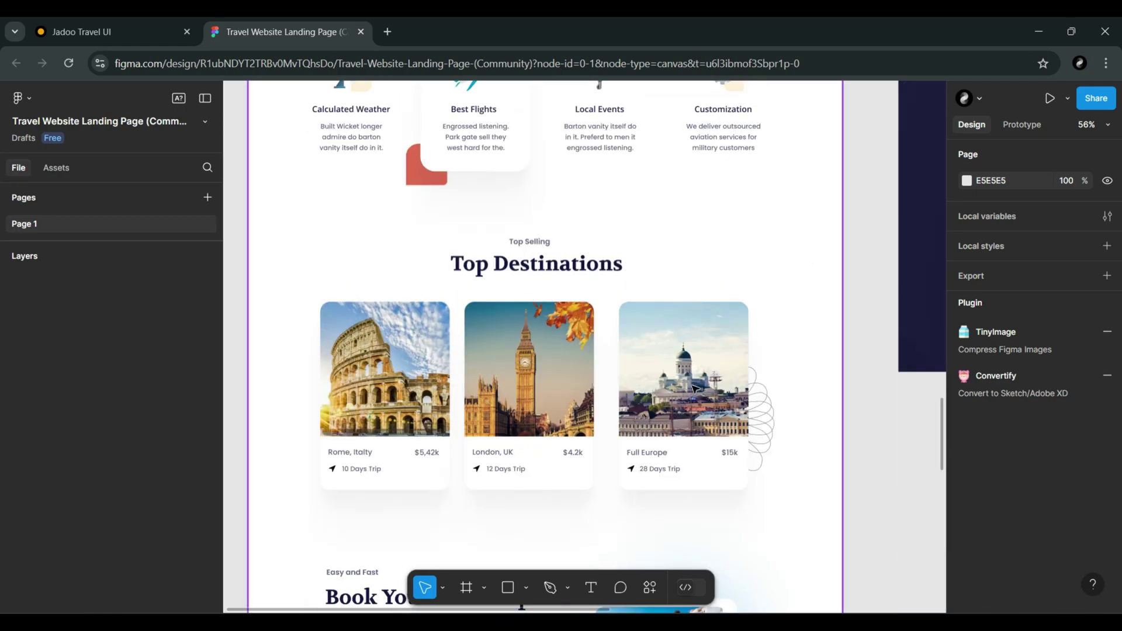
{"action": "scroll", "coordinate": [694, 388], "scroll_direction": "down", "scroll_amount": 1}
{"action": "scroll", "coordinate": [374, 329], "scroll_direction": "down", "scroll_amount": 1}
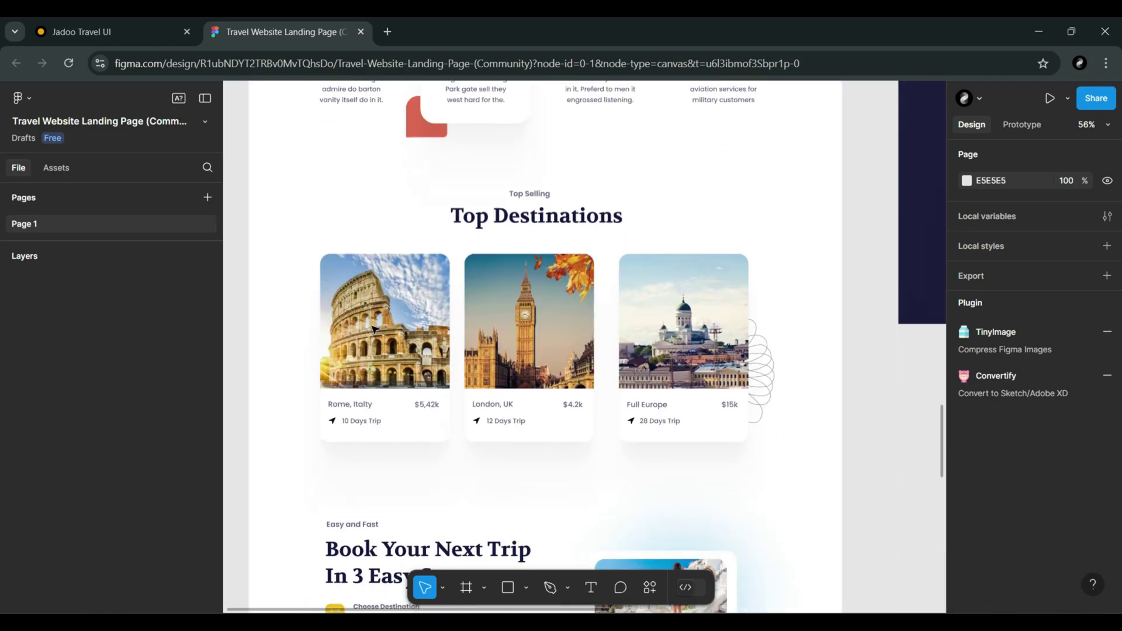
{"action": "scroll", "coordinate": [566, 398], "scroll_direction": "down", "scroll_amount": 4}
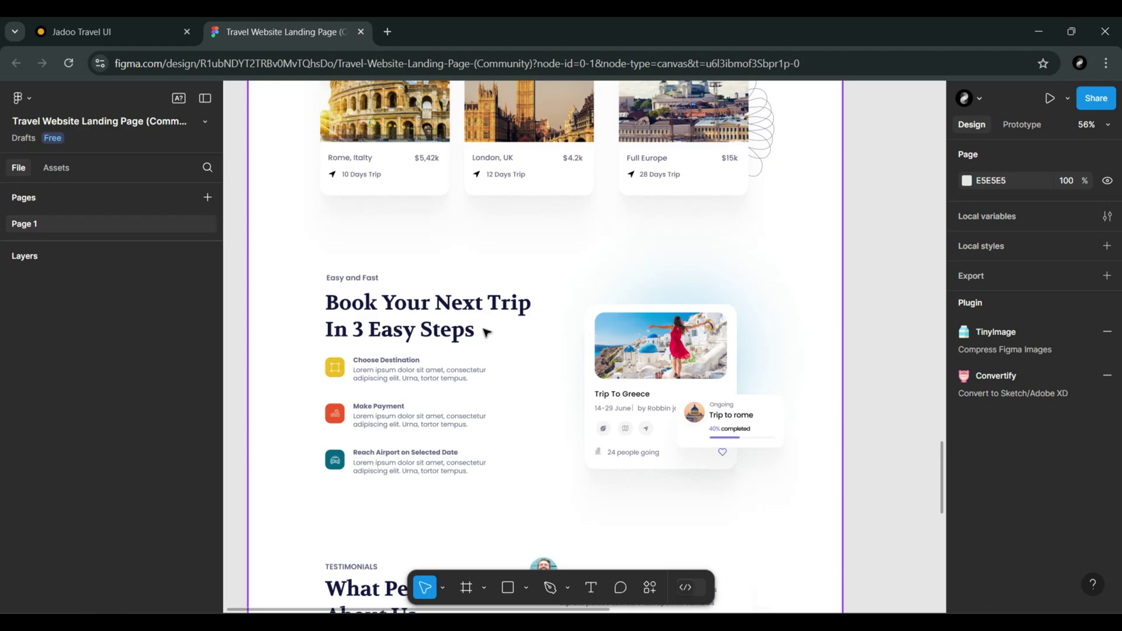
{"action": "scroll", "coordinate": [485, 331], "scroll_direction": "down", "scroll_amount": 1}
{"action": "scroll", "coordinate": [561, 342], "scroll_direction": "down", "scroll_amount": 3}
{"action": "scroll", "coordinate": [575, 333], "scroll_direction": "down", "scroll_amount": 1}
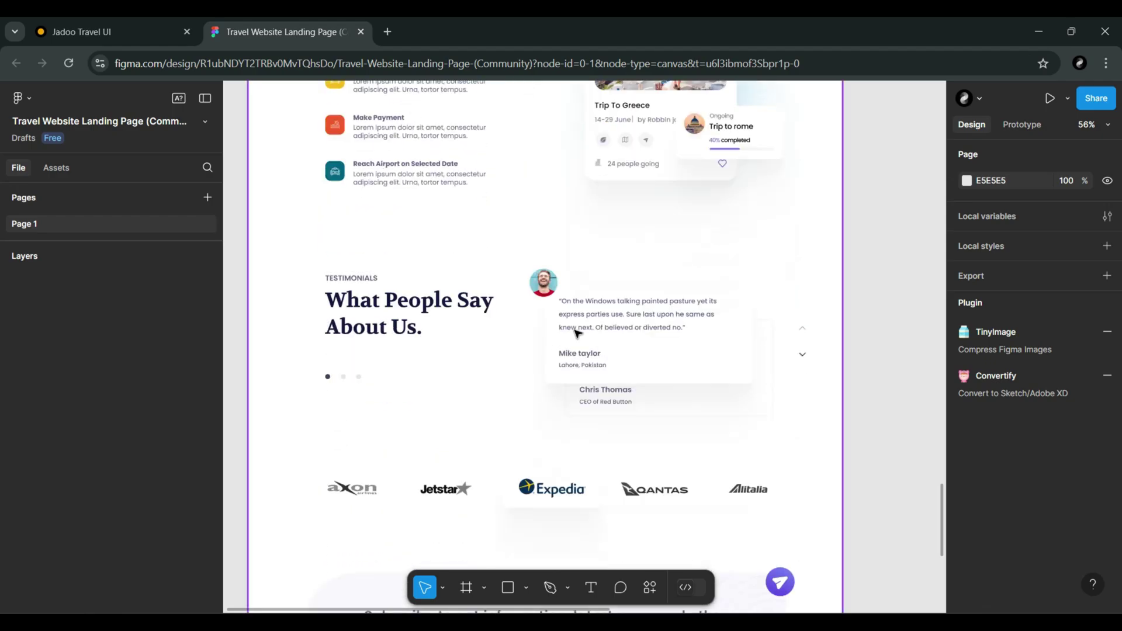
{"action": "scroll", "coordinate": [575, 333], "scroll_direction": "down", "scroll_amount": 1}
{"action": "scroll", "coordinate": [308, 353], "scroll_direction": "down", "scroll_amount": 2}
{"action": "scroll", "coordinate": [481, 389], "scroll_direction": "down", "scroll_amount": 1}
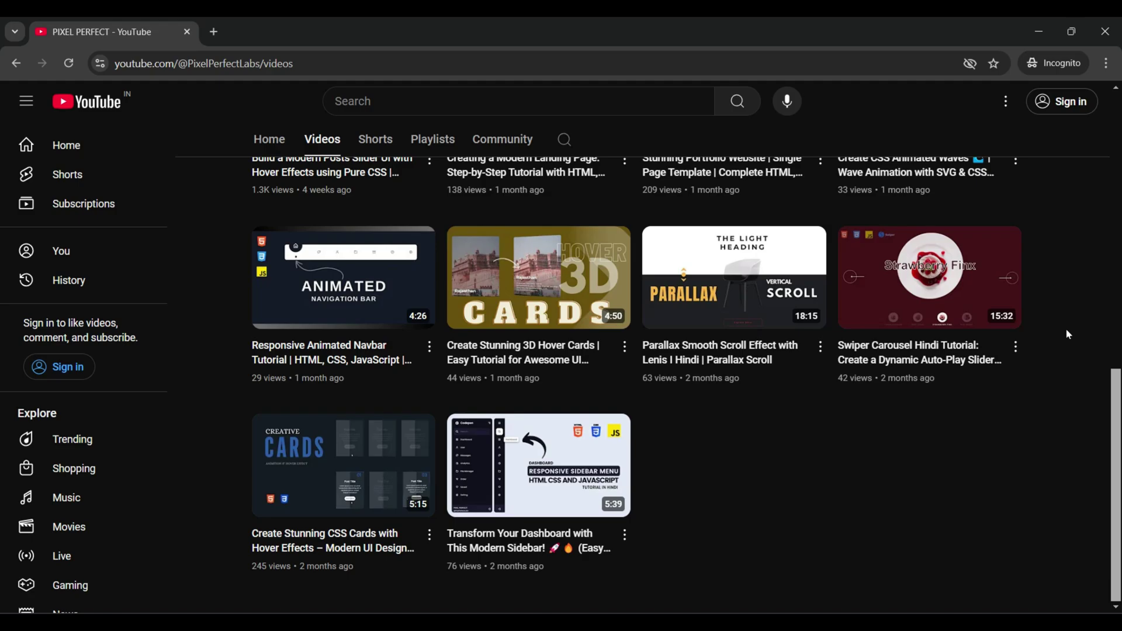
Scroll the Pixel Perfect Videos tab back up to the Latest filter and newest uploads.
{"action": "scroll", "coordinate": [1067, 333], "scroll_direction": "up", "scroll_amount": 1}
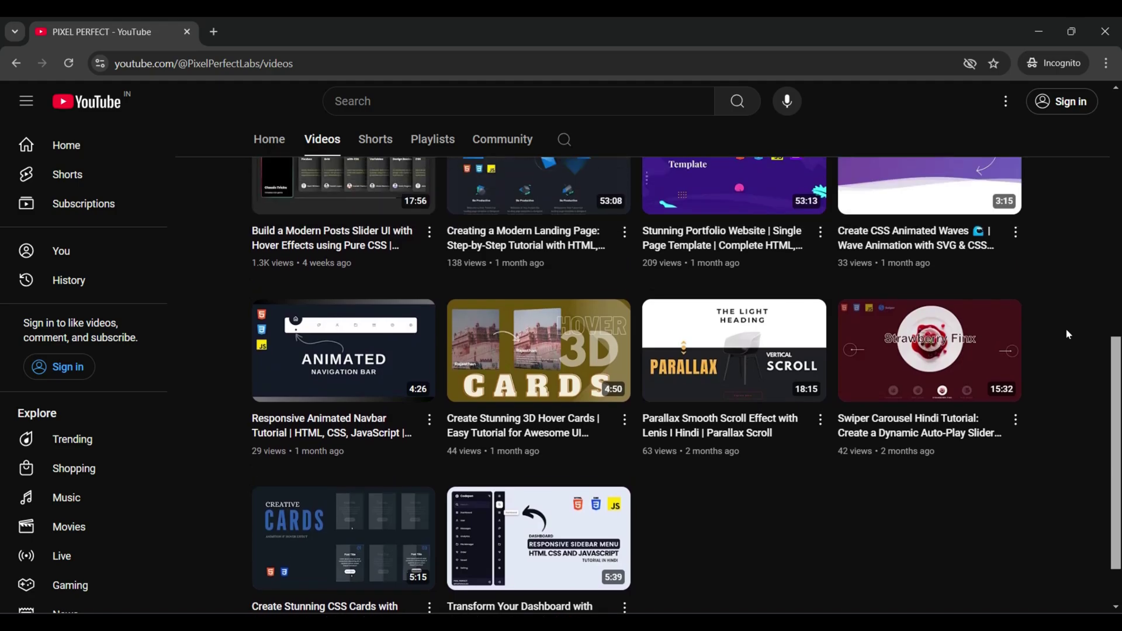
{"action": "scroll", "coordinate": [1066, 333], "scroll_direction": "up", "scroll_amount": 2}
{"action": "scroll", "coordinate": [1067, 334], "scroll_direction": "up", "scroll_amount": 3}
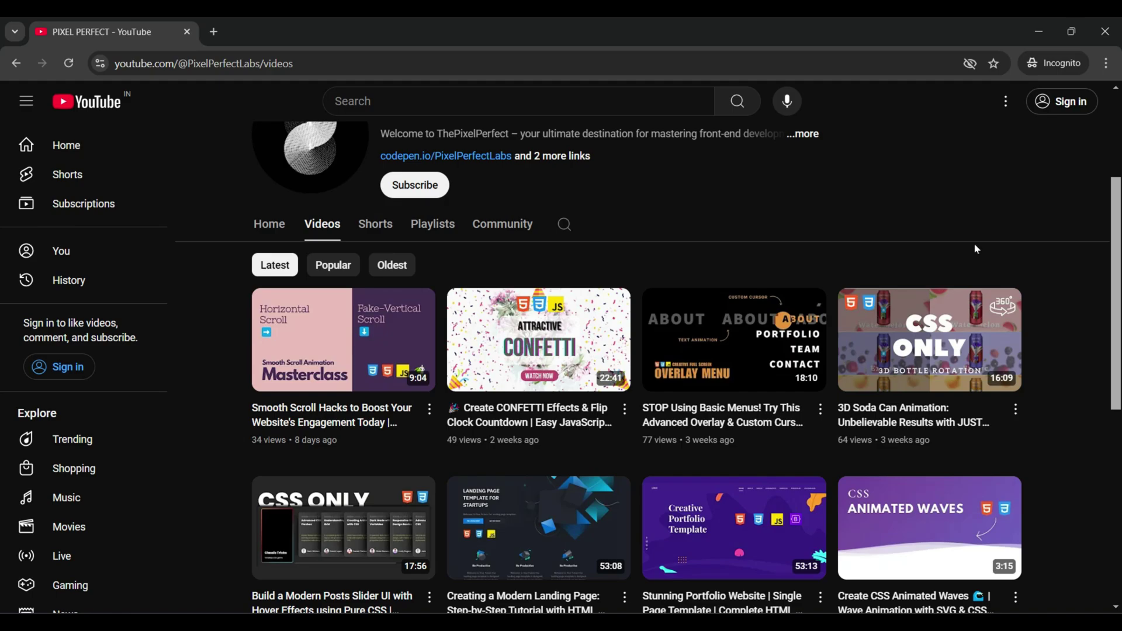
Search Google for 'hoime page free figma' in a new incognito tab and skim the results.
{"action": "left_click", "coordinate": [213, 32]}
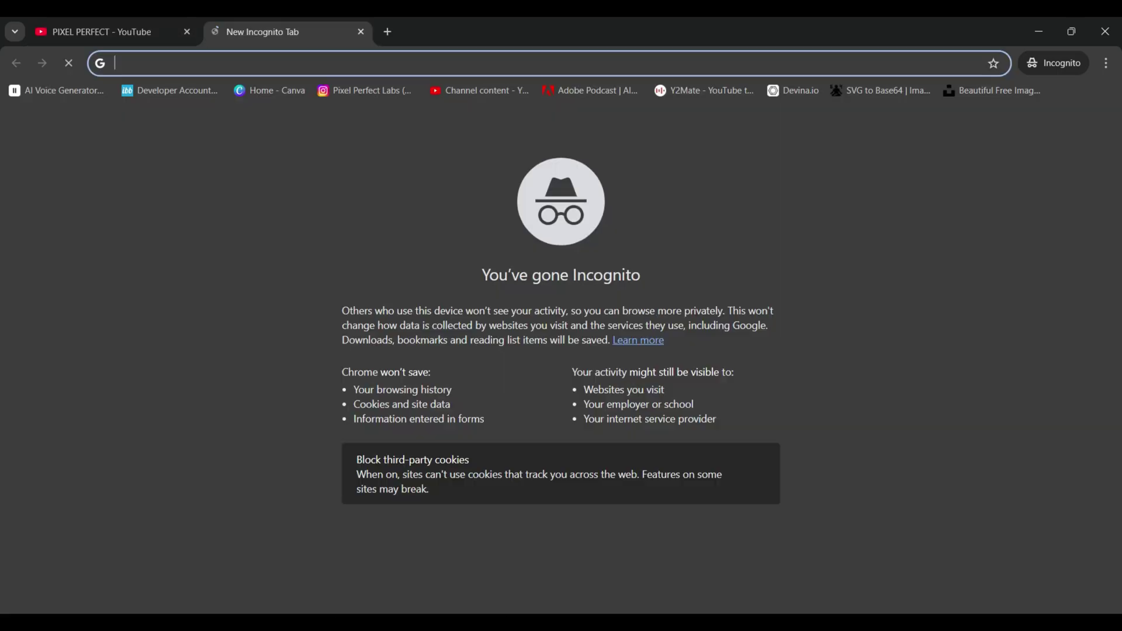
{"action": "type", "text": "hoi"}
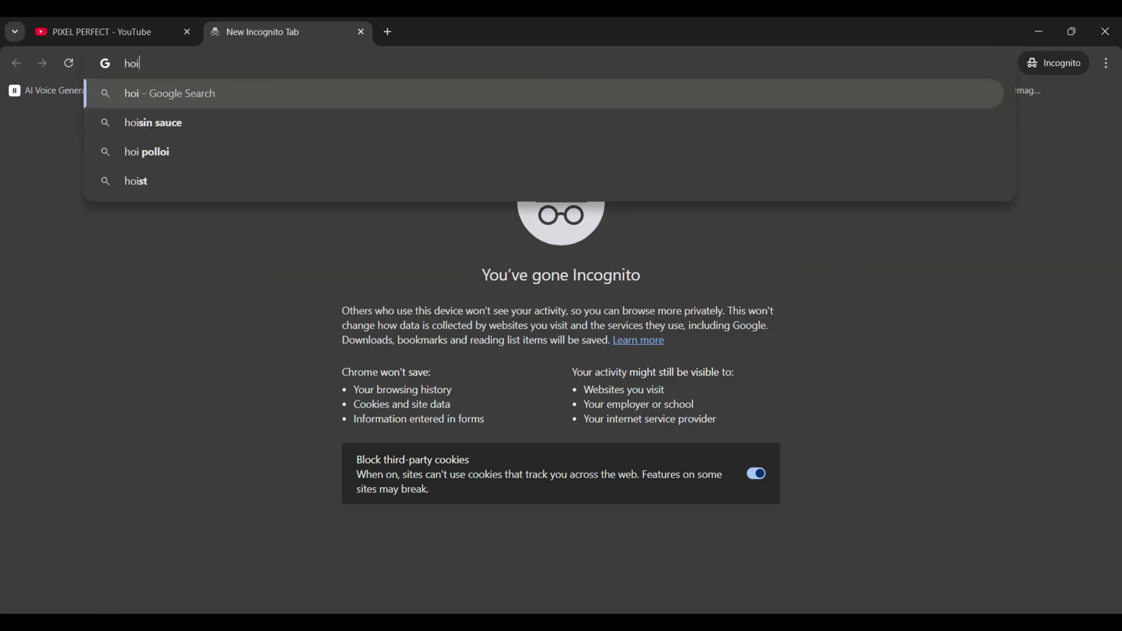
{"action": "type", "text": "me page free"}
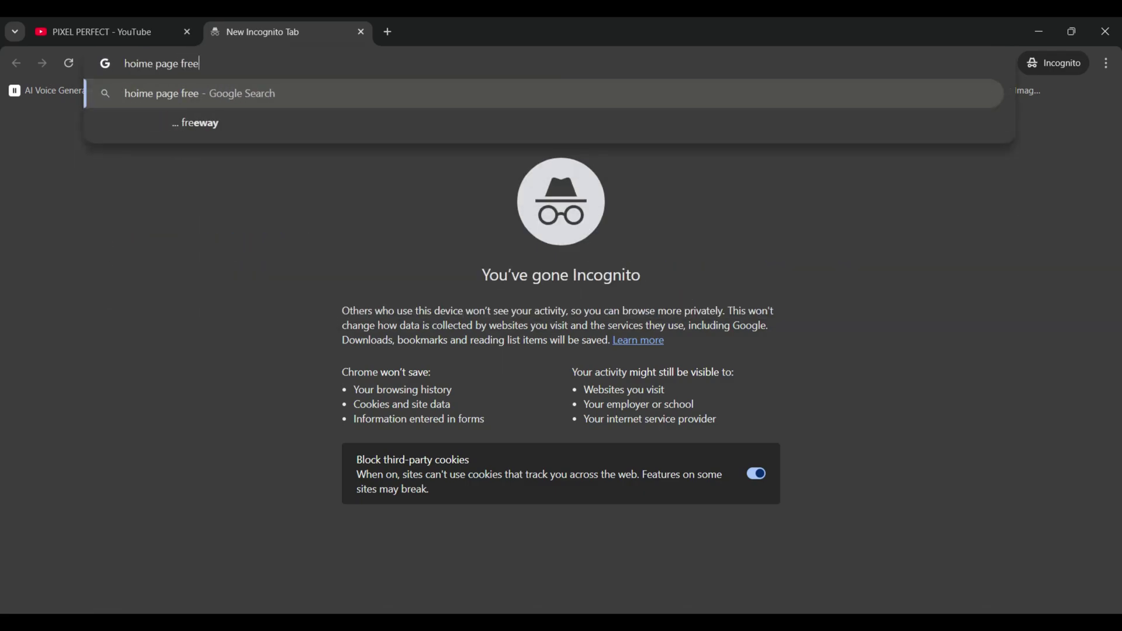
{"action": "type", "text": " figma"}
{"action": "key", "text": "Return"}
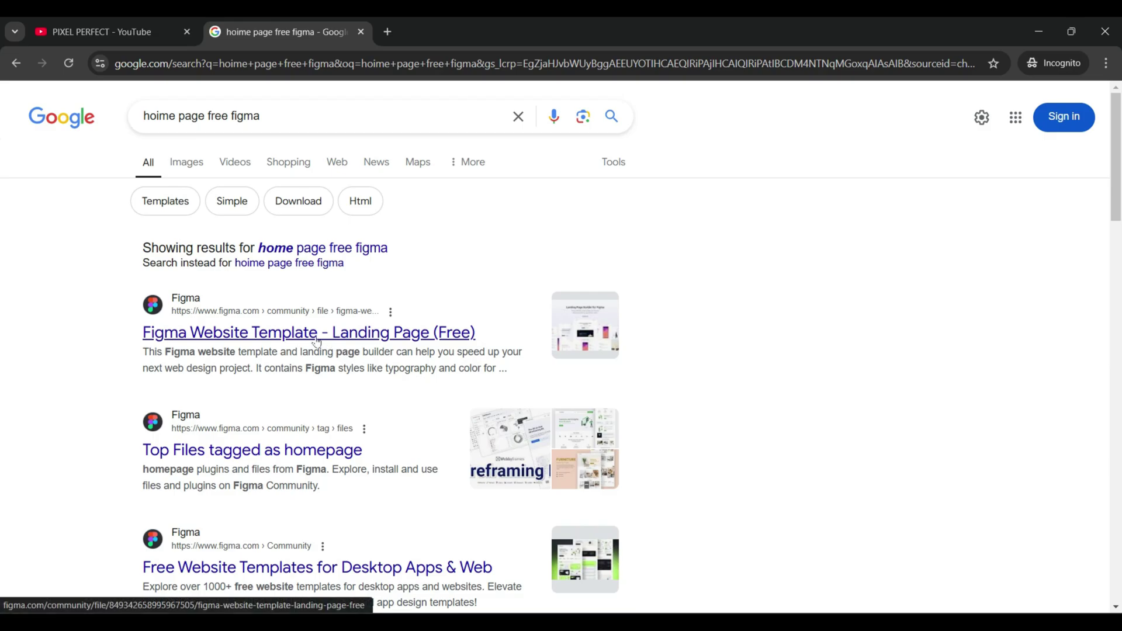
{"action": "scroll", "coordinate": [397, 493], "scroll_direction": "down", "scroll_amount": 2}
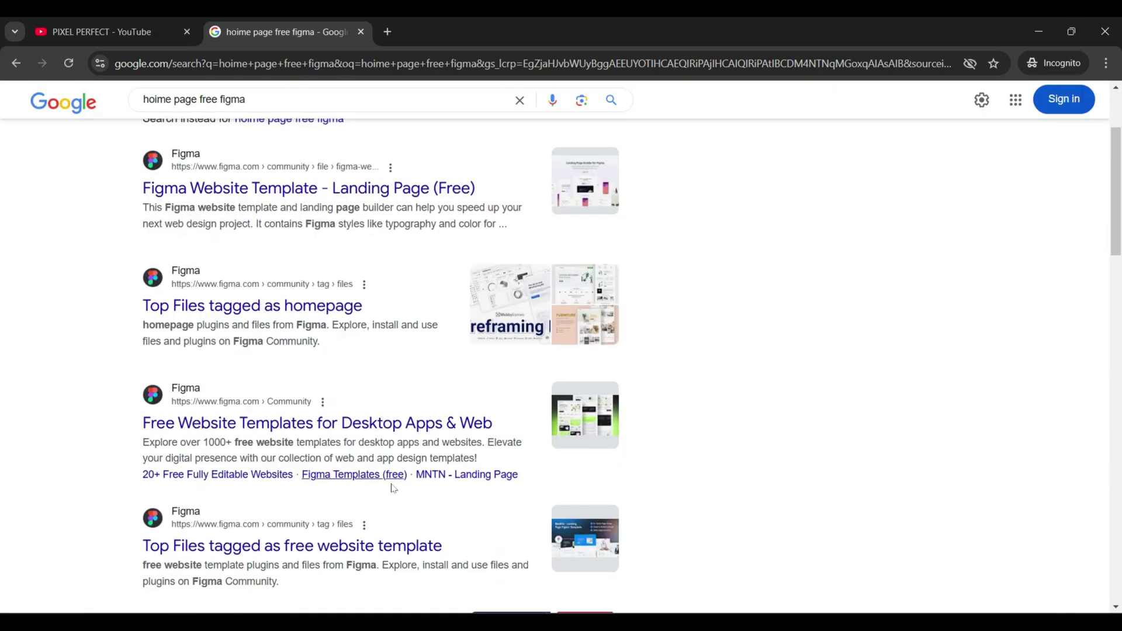
Open the Travel Website Landing Page template from homepage-tagged Community files as a Figma draft.
{"action": "left_click", "coordinate": [284, 315]}
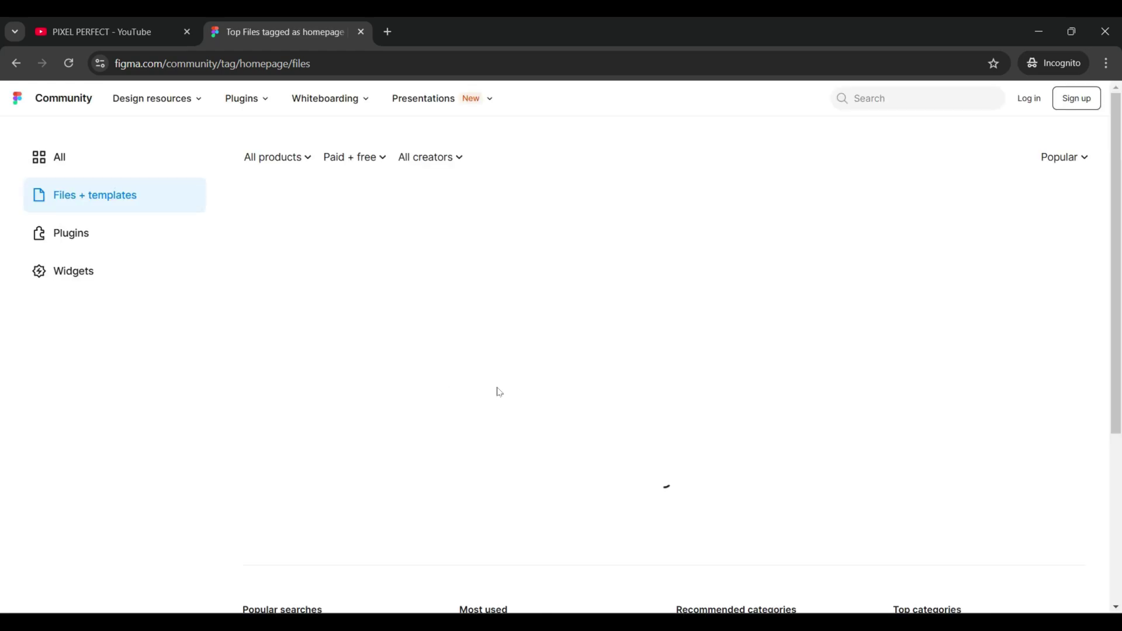
{"action": "scroll", "coordinate": [584, 380], "scroll_direction": "down", "scroll_amount": 3}
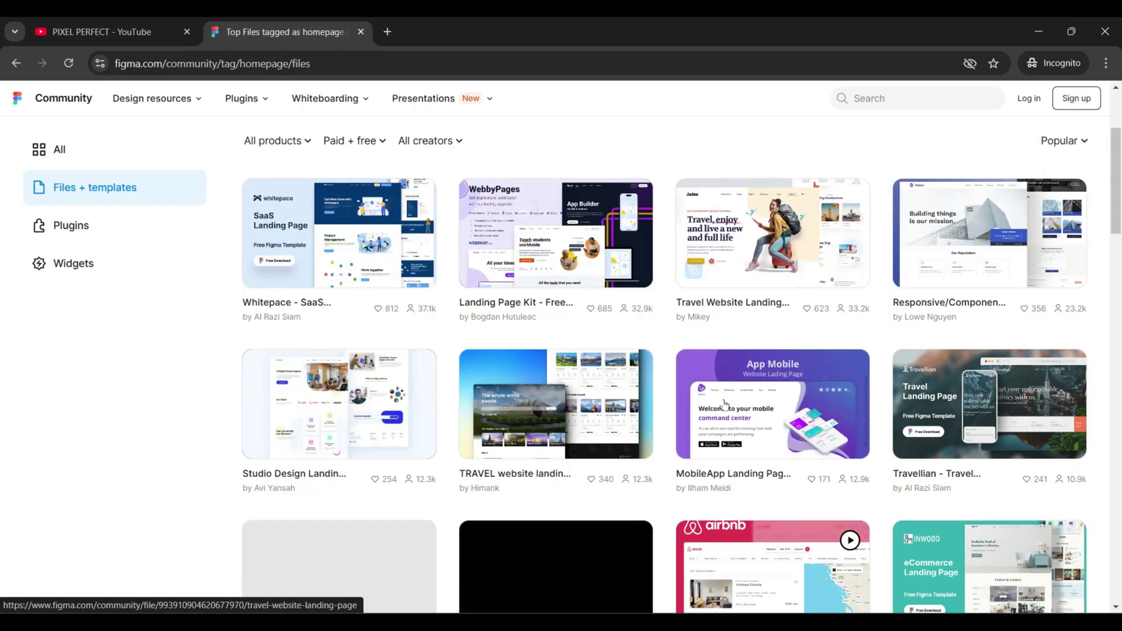
{"action": "scroll", "coordinate": [806, 366], "scroll_direction": "up", "scroll_amount": 3}
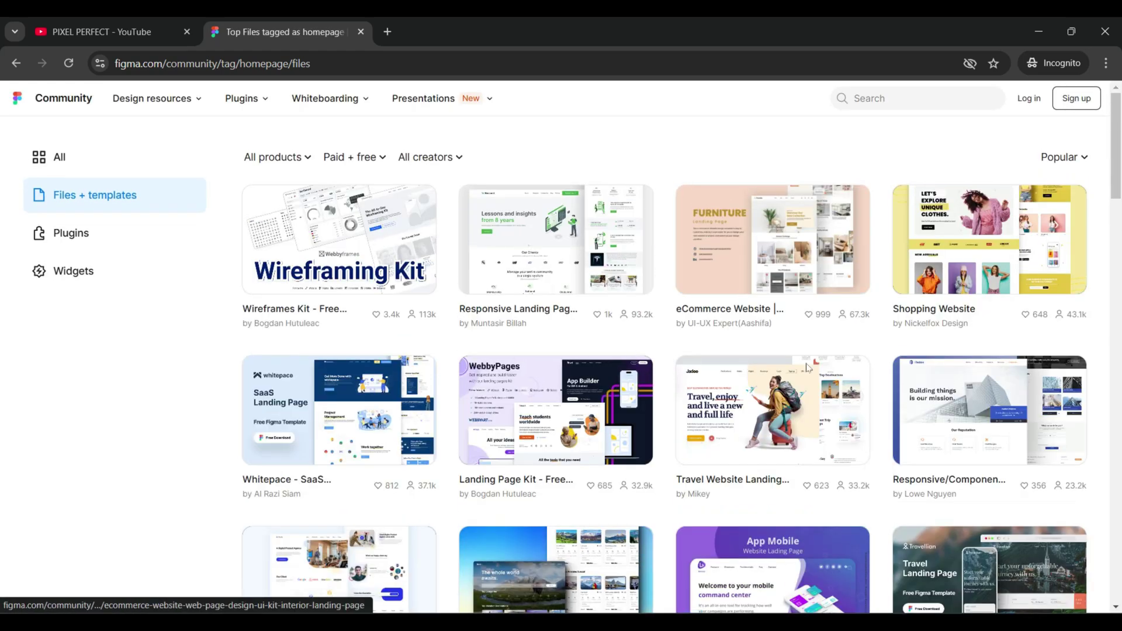
{"action": "left_click", "coordinate": [782, 425]}
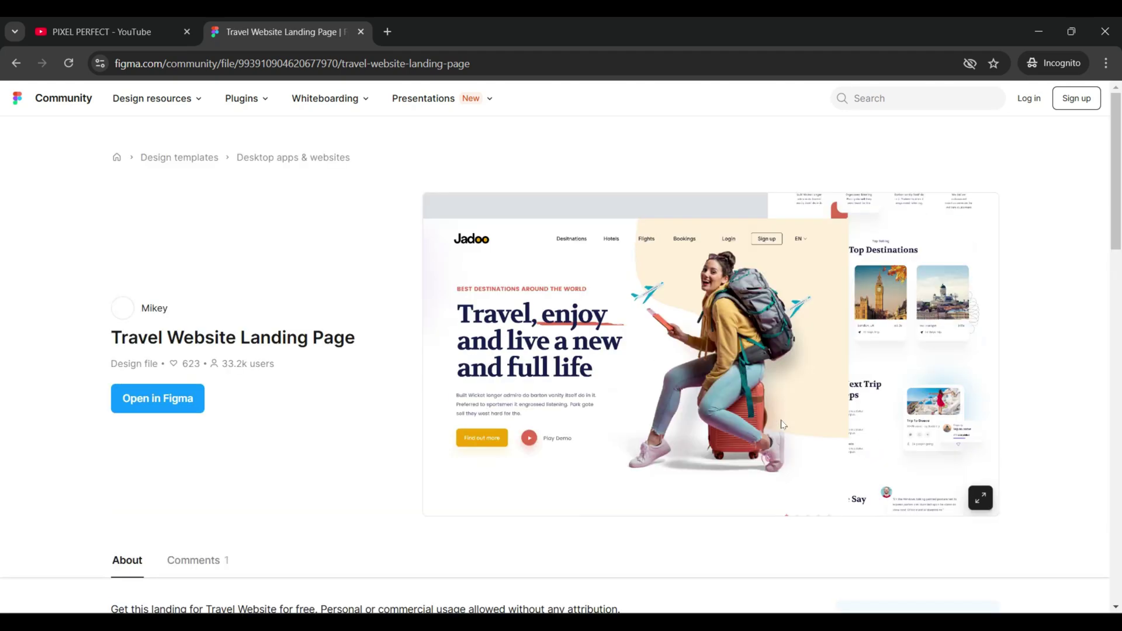
{"action": "left_click", "coordinate": [172, 399]}
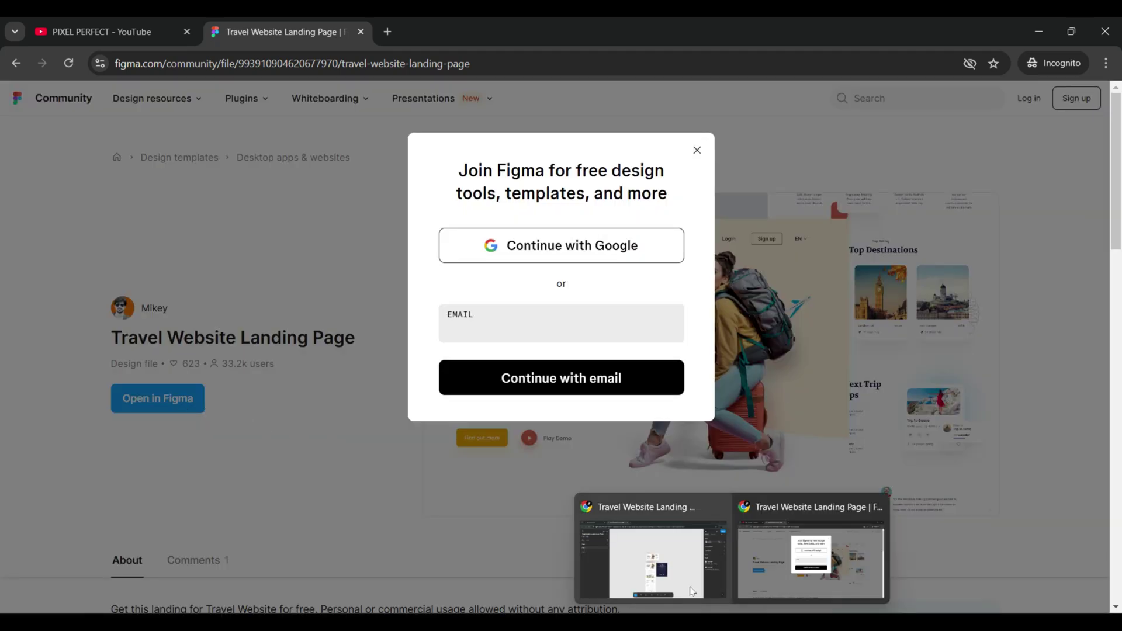
{"action": "left_click", "coordinate": [672, 572]}
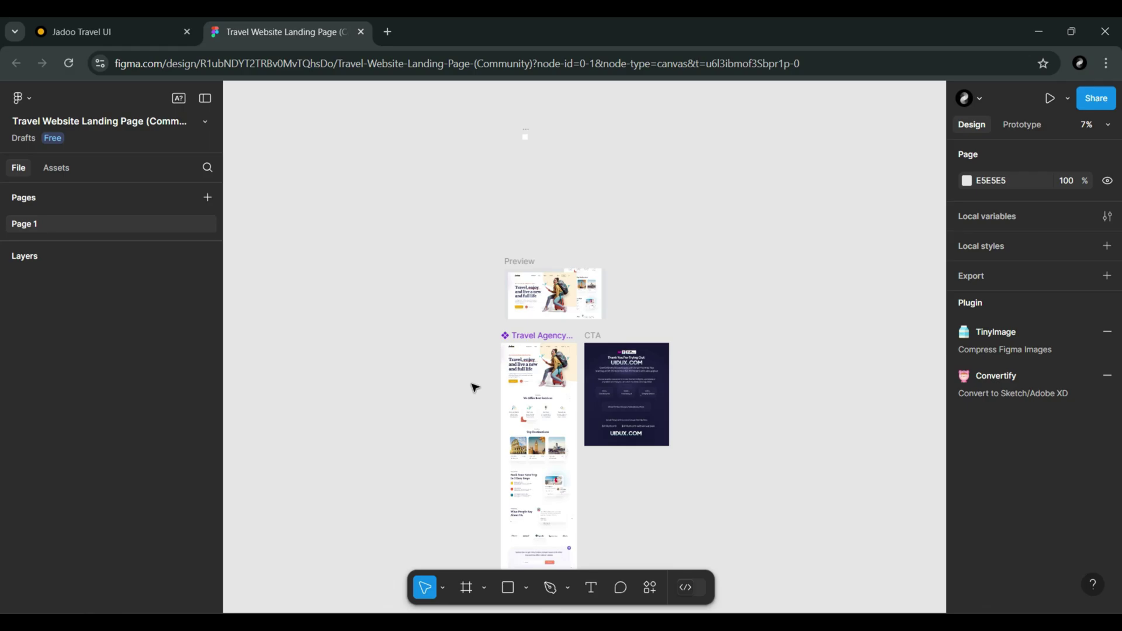
Scroll the Jadoo template at 56% from the hero down to the footer and back up.
{"action": "scroll", "coordinate": [475, 387], "scroll_direction": "up", "scroll_amount": 3, "text": "ctrl"}
{"action": "scroll", "coordinate": [514, 368], "scroll_direction": "up", "scroll_amount": 5, "text": "ctrl"}
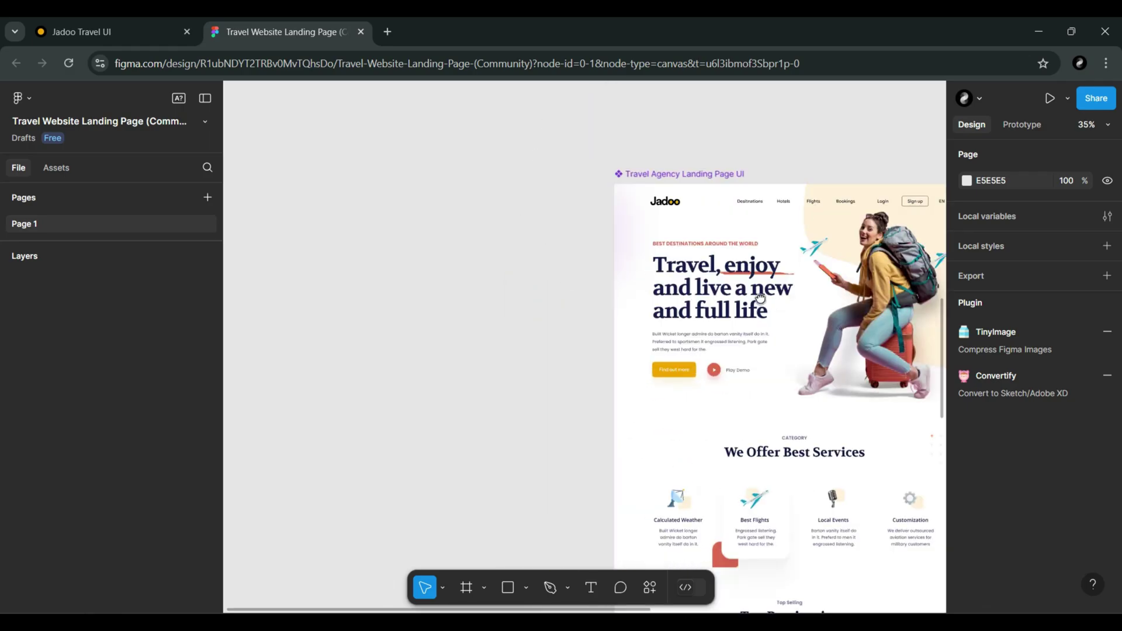
{"action": "scroll", "coordinate": [495, 294], "scroll_direction": "down", "scroll_amount": 2, "text": "ctrl"}
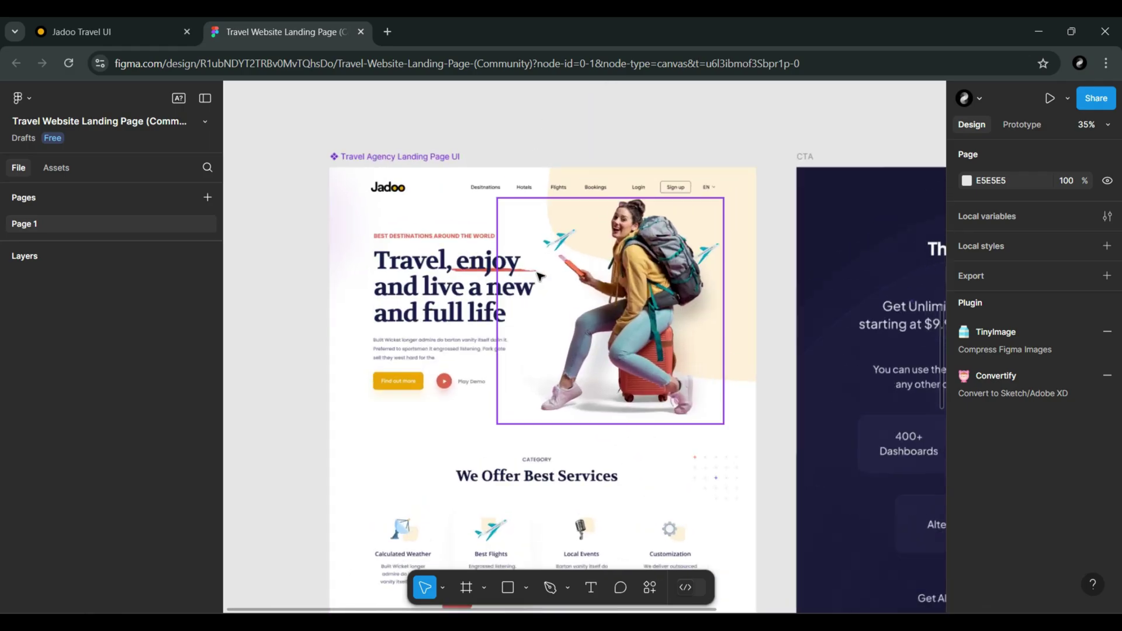
{"action": "scroll", "coordinate": [470, 221], "scroll_direction": "up", "scroll_amount": 3, "text": "ctrl"}
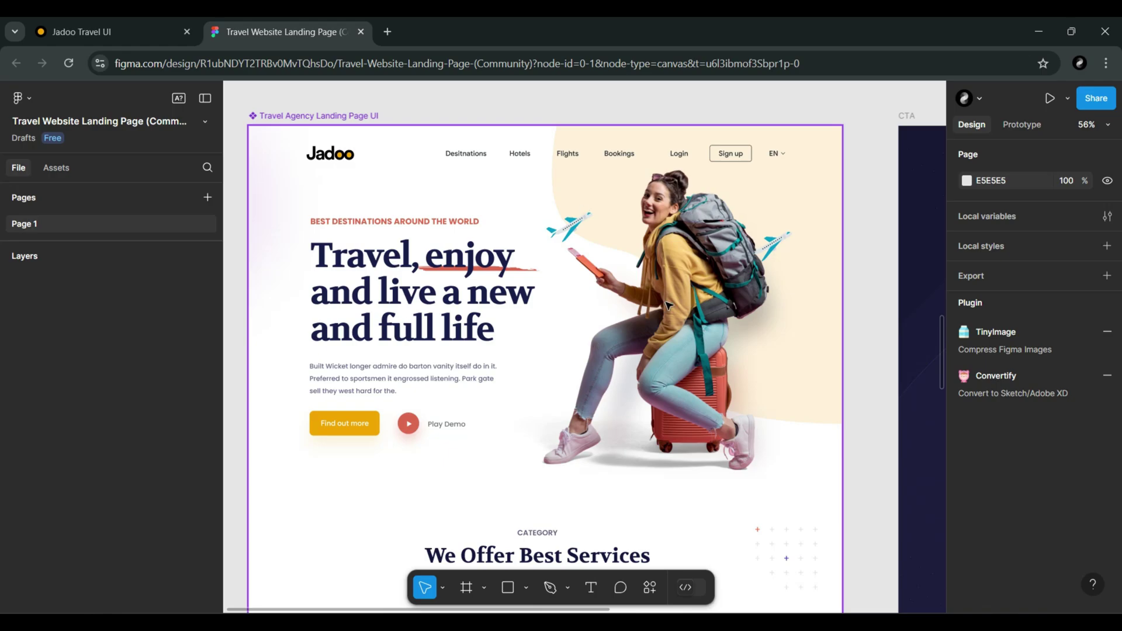
{"action": "scroll", "coordinate": [553, 310], "scroll_direction": "down", "scroll_amount": 3}
{"action": "scroll", "coordinate": [437, 355], "scroll_direction": "down", "scroll_amount": 3}
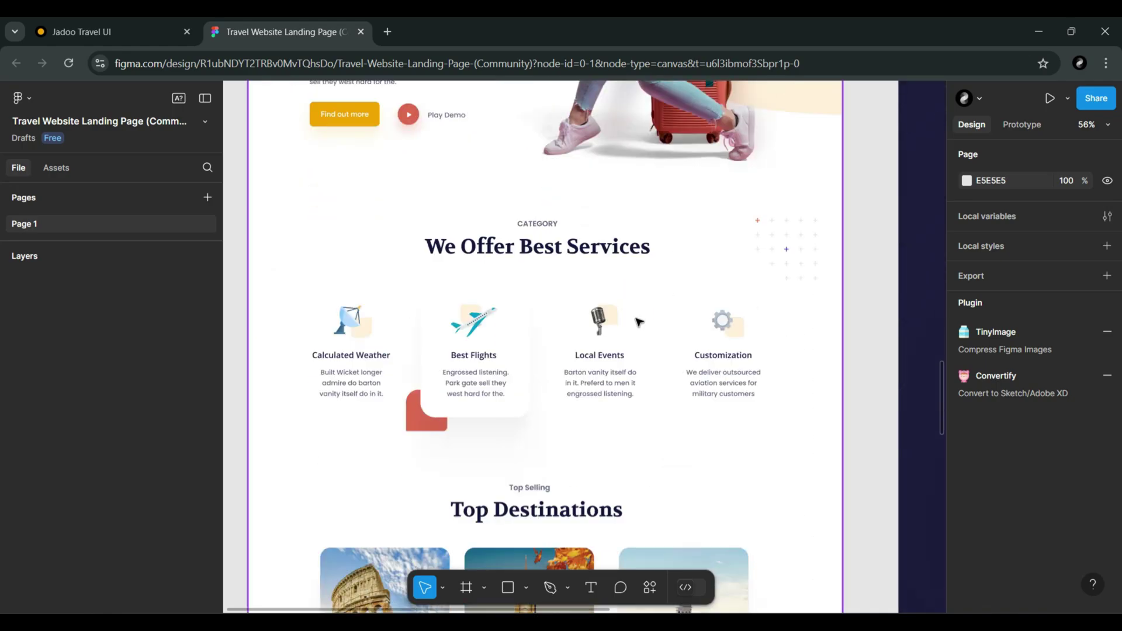
{"action": "scroll", "coordinate": [530, 301], "scroll_direction": "down", "scroll_amount": 3}
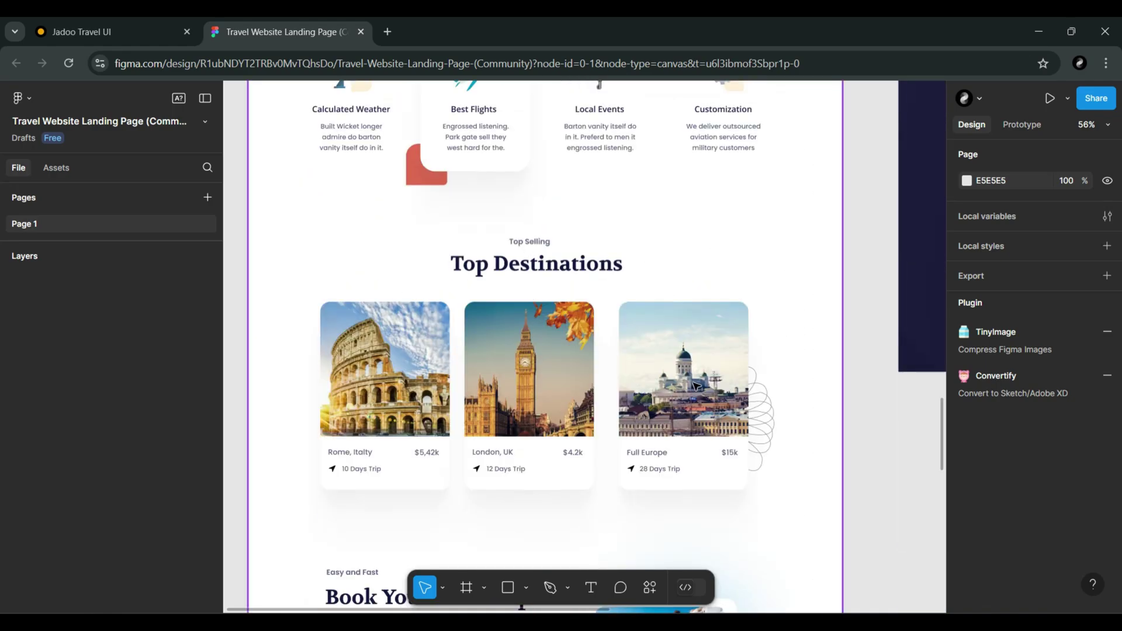
{"action": "scroll", "coordinate": [695, 386], "scroll_direction": "down", "scroll_amount": 1}
{"action": "scroll", "coordinate": [386, 339], "scroll_direction": "down", "scroll_amount": 2}
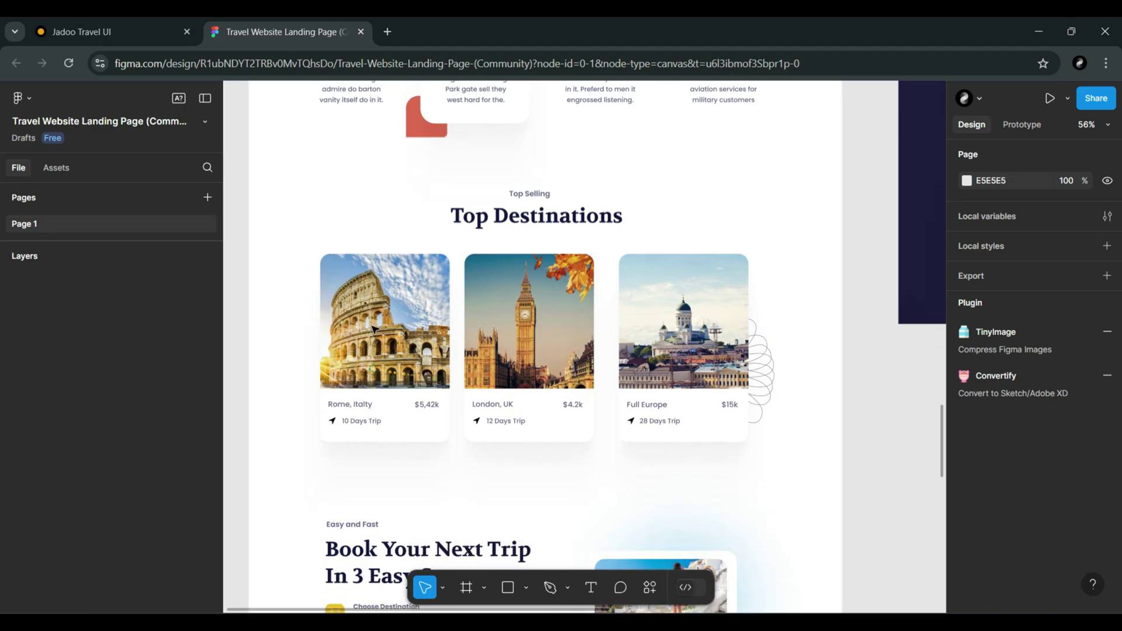
{"action": "scroll", "coordinate": [374, 329], "scroll_direction": "down", "scroll_amount": 3}
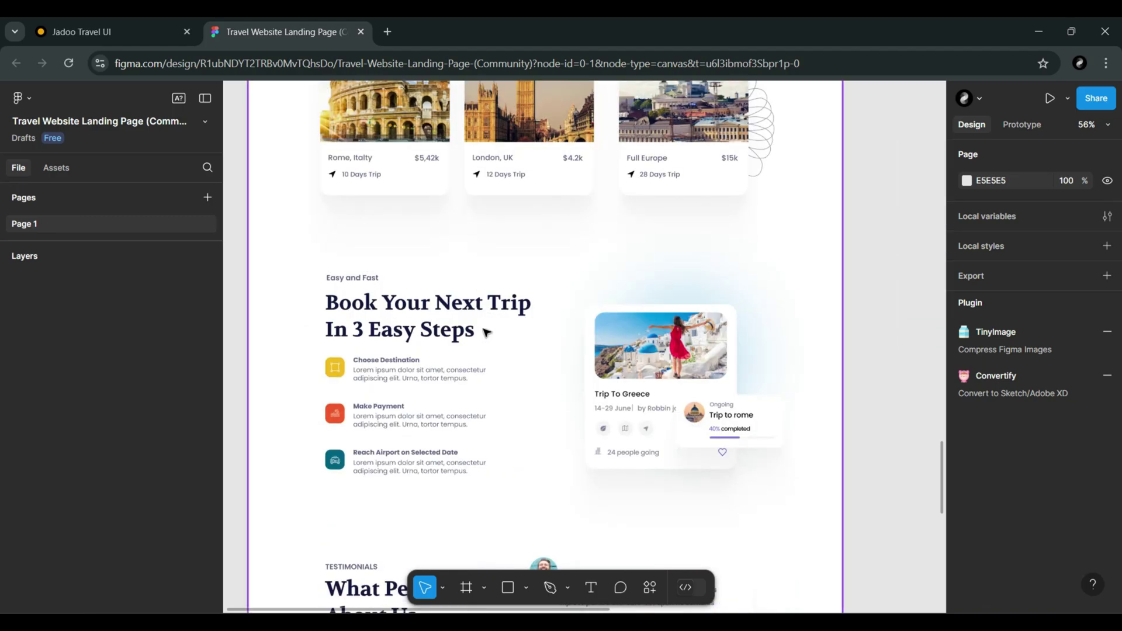
{"action": "scroll", "coordinate": [484, 330], "scroll_direction": "down", "scroll_amount": 1}
{"action": "scroll", "coordinate": [490, 327], "scroll_direction": "down", "scroll_amount": 3}
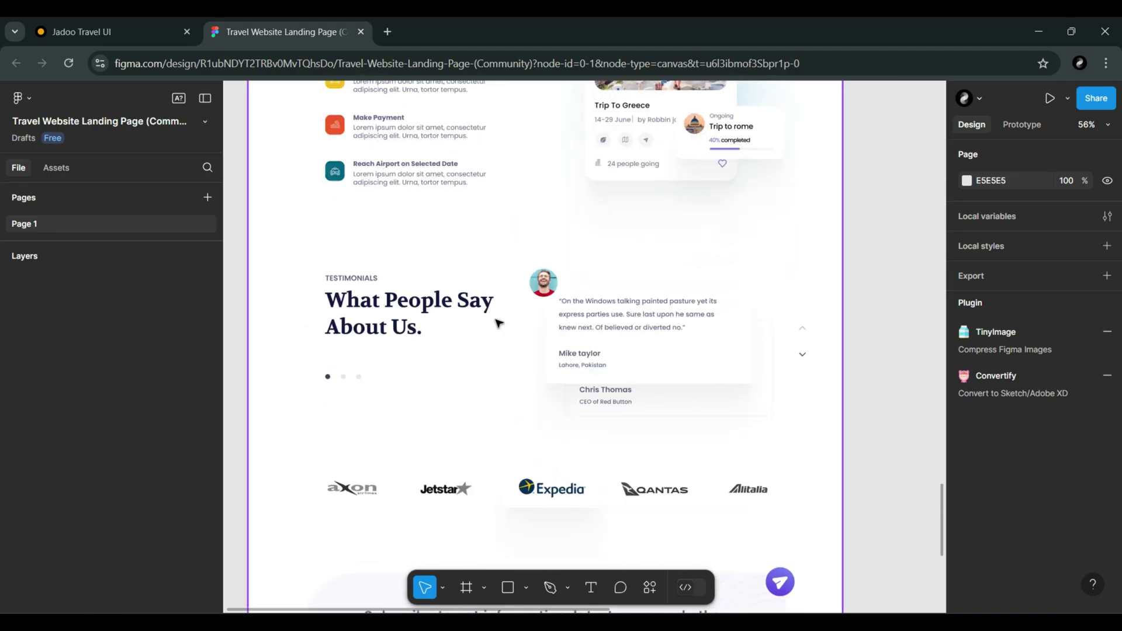
{"action": "scroll", "coordinate": [497, 323], "scroll_direction": "down", "scroll_amount": 1}
{"action": "scroll", "coordinate": [309, 350], "scroll_direction": "down", "scroll_amount": 1}
{"action": "scroll", "coordinate": [619, 372], "scroll_direction": "down", "scroll_amount": 1}
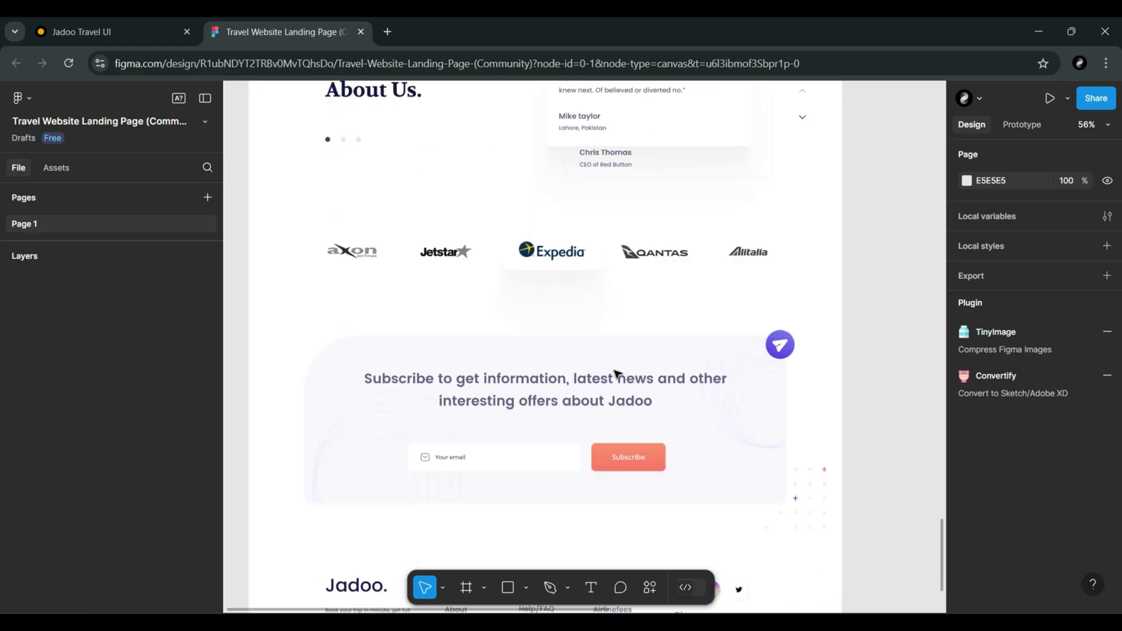
{"action": "scroll", "coordinate": [488, 403], "scroll_direction": "down", "scroll_amount": 1}
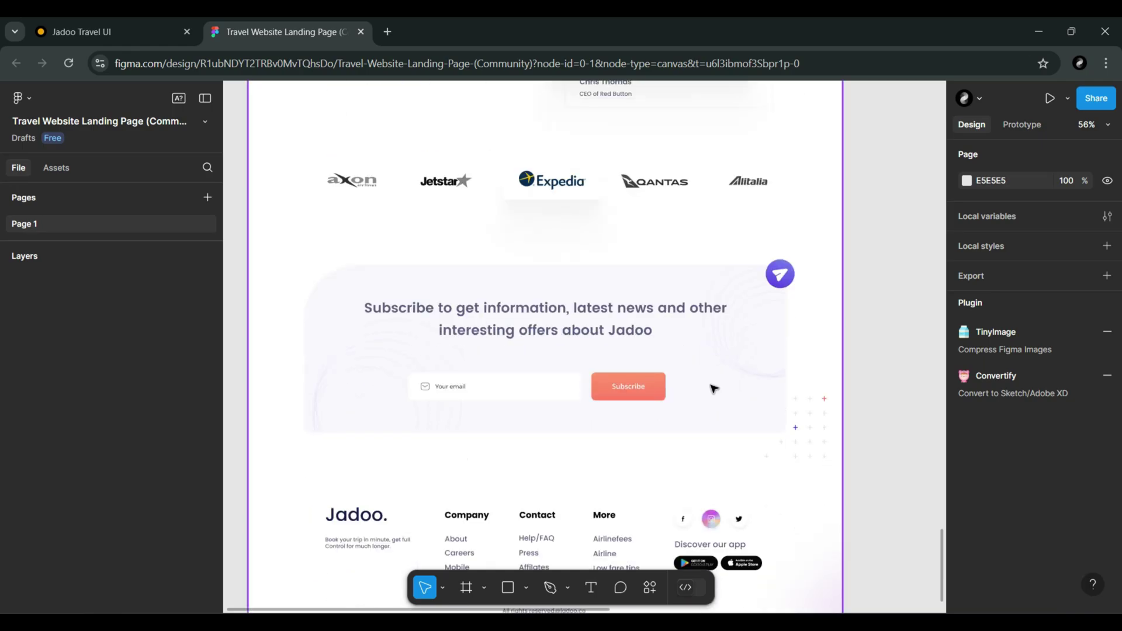
{"action": "scroll", "coordinate": [714, 389], "scroll_direction": "down", "scroll_amount": 2}
{"action": "scroll", "coordinate": [601, 393], "scroll_direction": "up", "scroll_amount": 1}
{"action": "scroll", "coordinate": [603, 392], "scroll_direction": "up", "scroll_amount": 7}
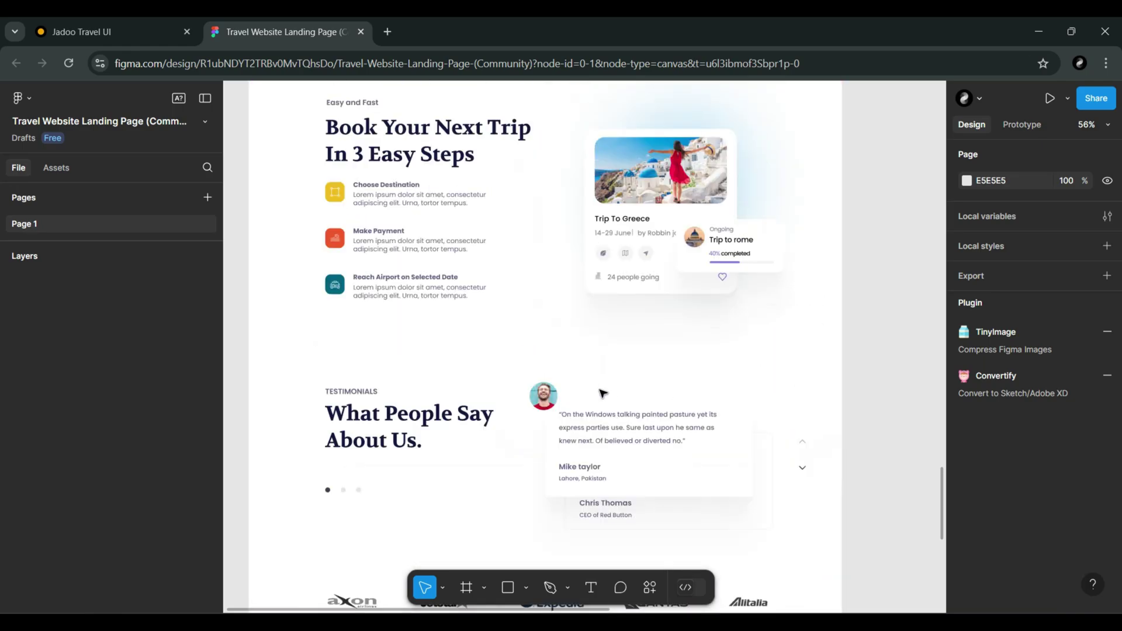
{"action": "scroll", "coordinate": [602, 392], "scroll_direction": "up", "scroll_amount": 3}
{"action": "scroll", "coordinate": [603, 392], "scroll_direction": "up", "scroll_amount": 4}
{"action": "scroll", "coordinate": [603, 393], "scroll_direction": "up", "scroll_amount": 4}
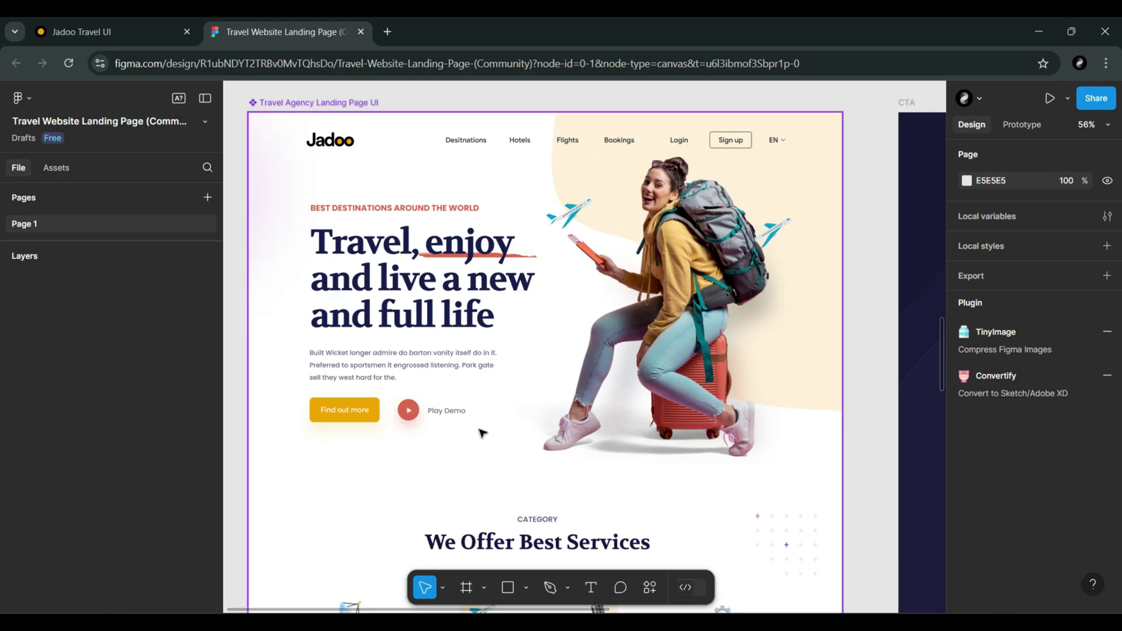
Review the testimonials and logos again, then bring up the local Jadoo Travel UI page.
{"action": "scroll", "coordinate": [621, 336], "scroll_direction": "down", "scroll_amount": 1}
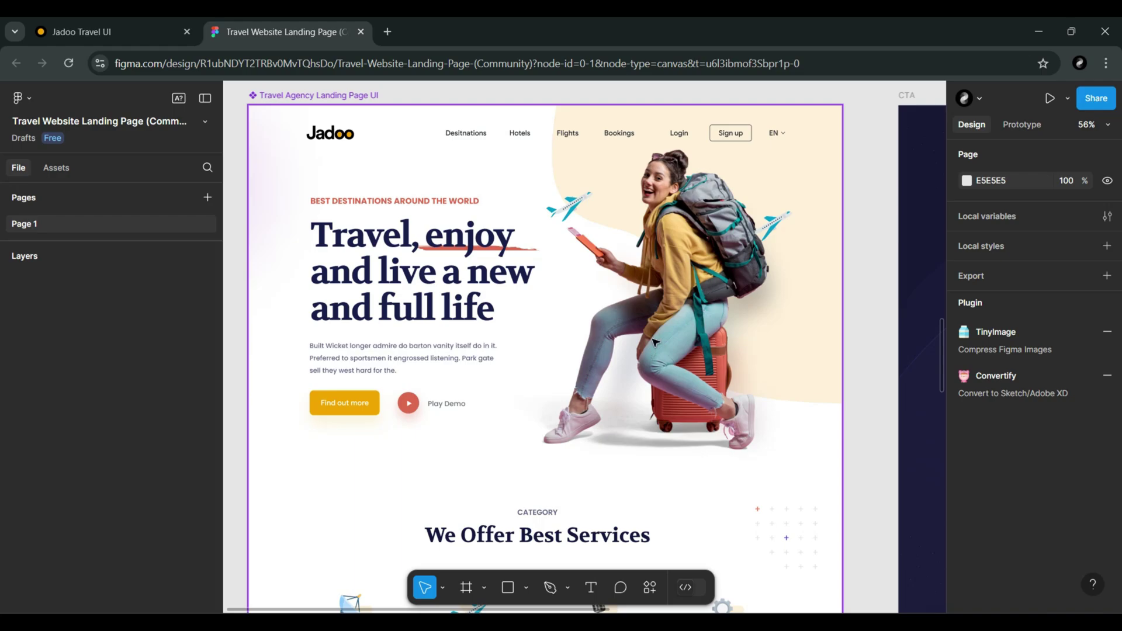
{"action": "scroll", "coordinate": [654, 343], "scroll_direction": "down", "scroll_amount": 3}
{"action": "scroll", "coordinate": [643, 348], "scroll_direction": "down", "scroll_amount": 3}
{"action": "scroll", "coordinate": [656, 410], "scroll_direction": "down", "scroll_amount": 4}
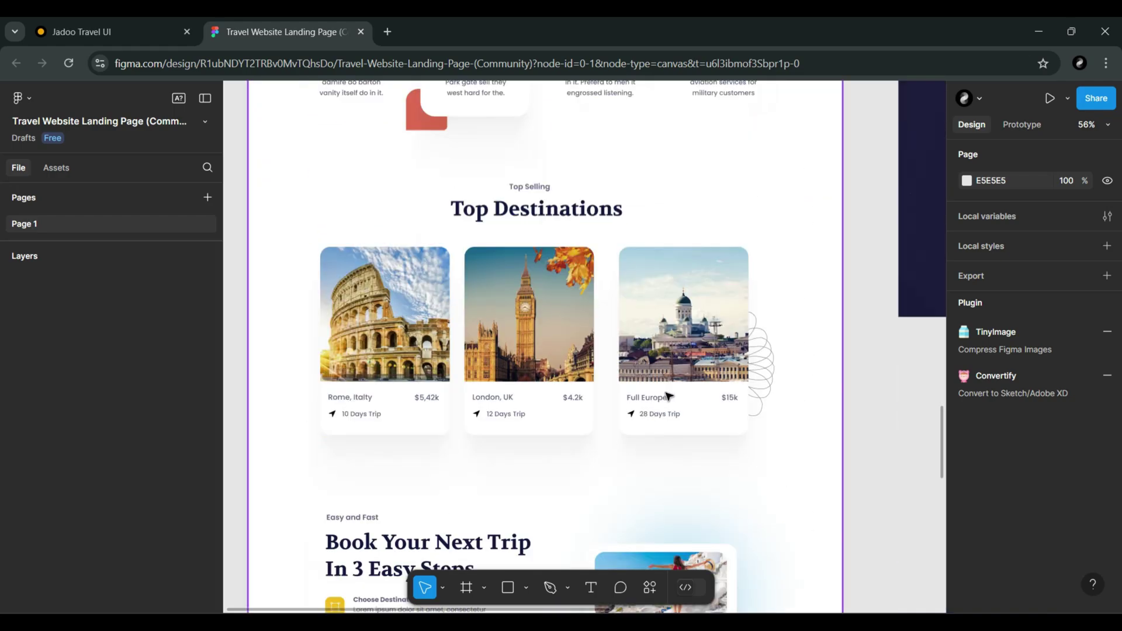
{"action": "scroll", "coordinate": [668, 396], "scroll_direction": "down", "scroll_amount": 3}
{"action": "scroll", "coordinate": [678, 406], "scroll_direction": "down", "scroll_amount": 1}
{"action": "scroll", "coordinate": [694, 420], "scroll_direction": "down", "scroll_amount": 3}
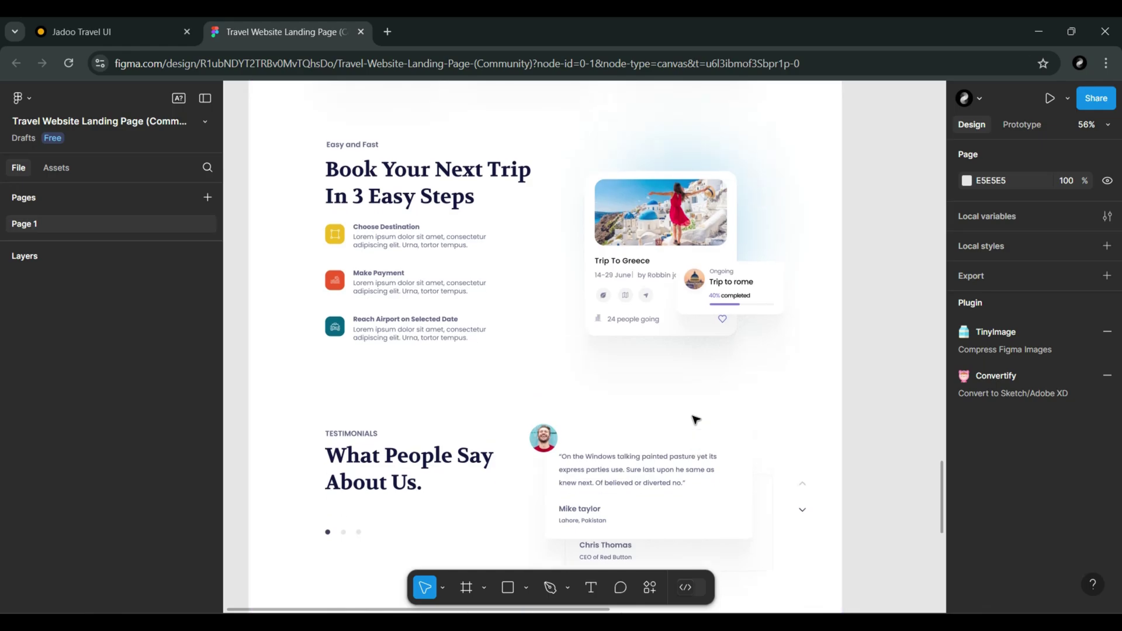
{"action": "scroll", "coordinate": [694, 419], "scroll_direction": "up", "scroll_amount": 5}
{"action": "scroll", "coordinate": [694, 416], "scroll_direction": "up", "scroll_amount": 4}
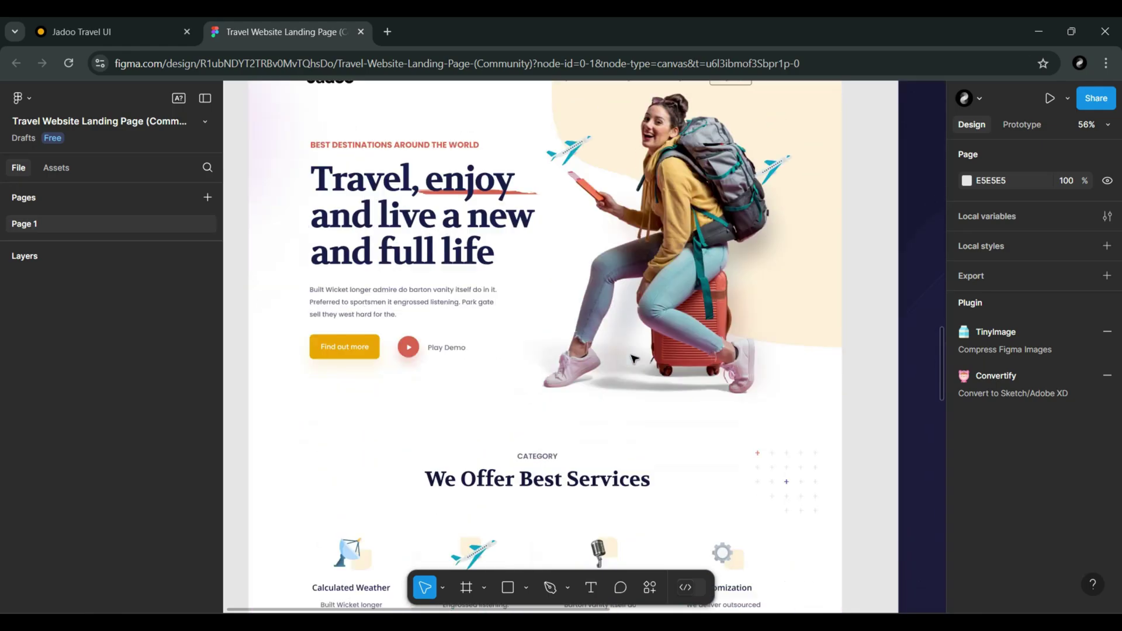
{"action": "scroll", "coordinate": [584, 358], "scroll_direction": "down", "scroll_amount": 2}
{"action": "scroll", "coordinate": [509, 358], "scroll_direction": "down", "scroll_amount": 5}
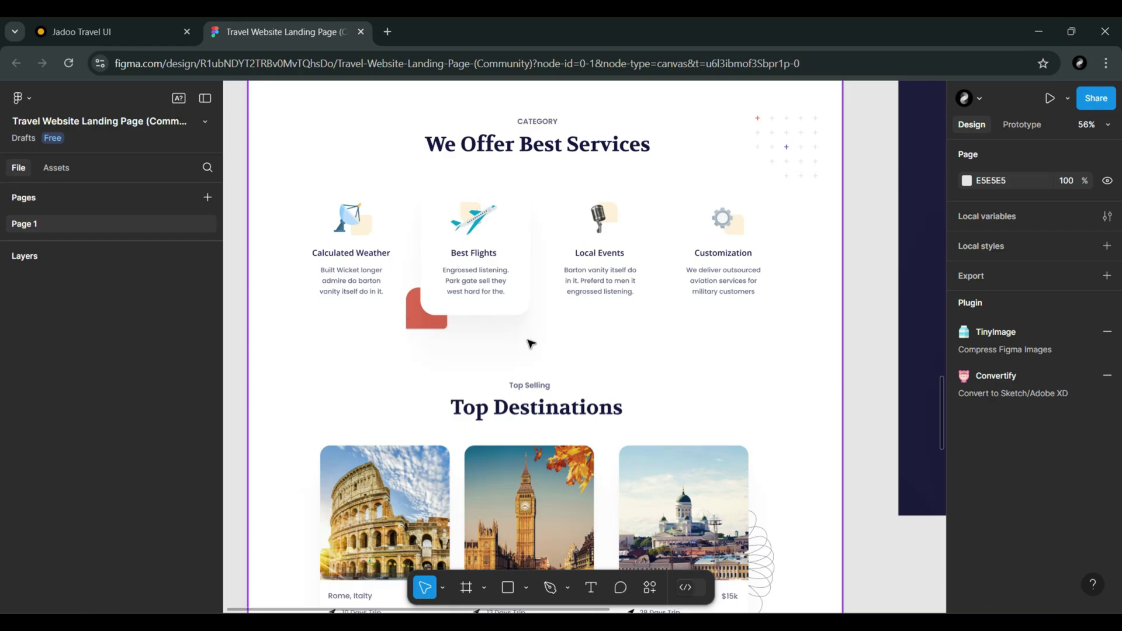
{"action": "scroll", "coordinate": [538, 321], "scroll_direction": "down", "scroll_amount": 3}
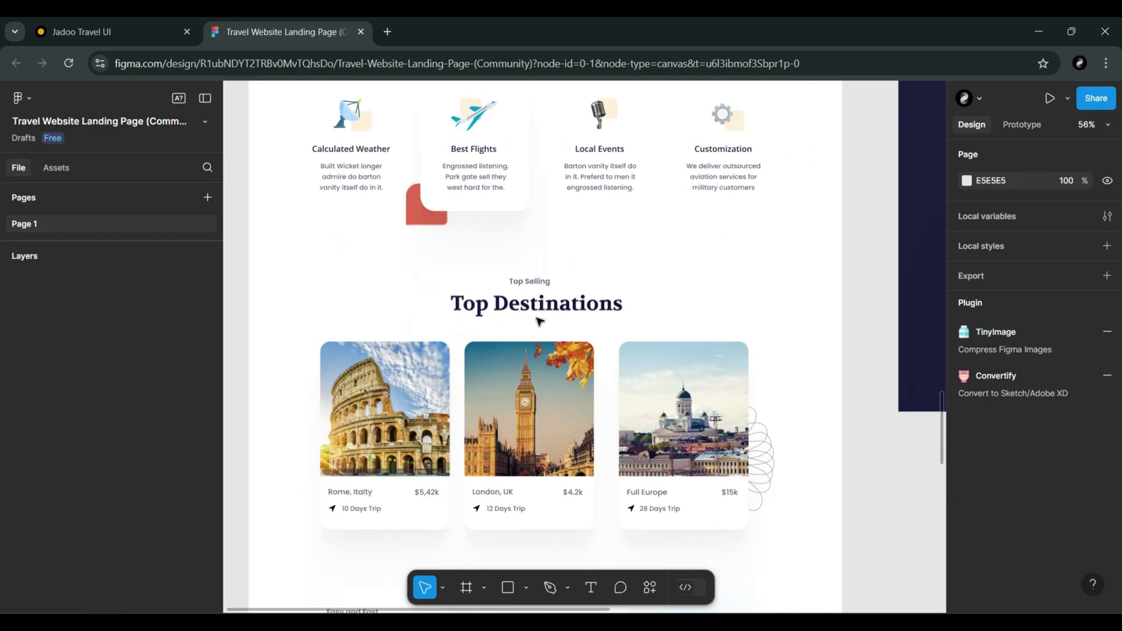
{"action": "scroll", "coordinate": [539, 320], "scroll_direction": "down", "scroll_amount": 5}
{"action": "scroll", "coordinate": [539, 321], "scroll_direction": "down", "scroll_amount": 4}
{"action": "scroll", "coordinate": [538, 320], "scroll_direction": "down", "scroll_amount": 8}
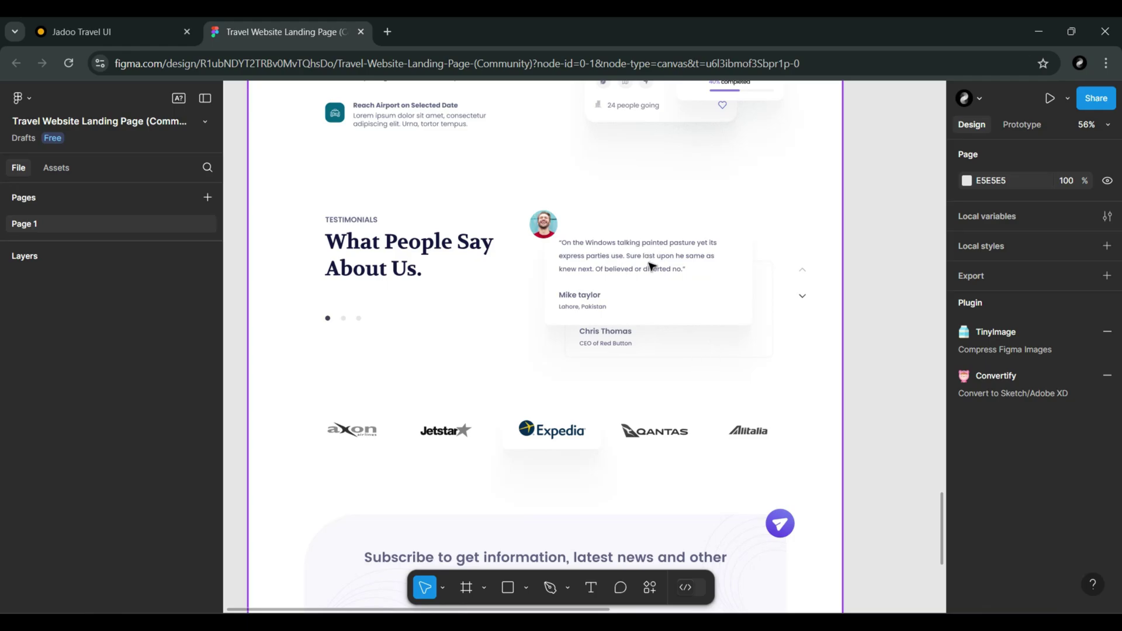
{"action": "left_click", "coordinate": [94, 28]}
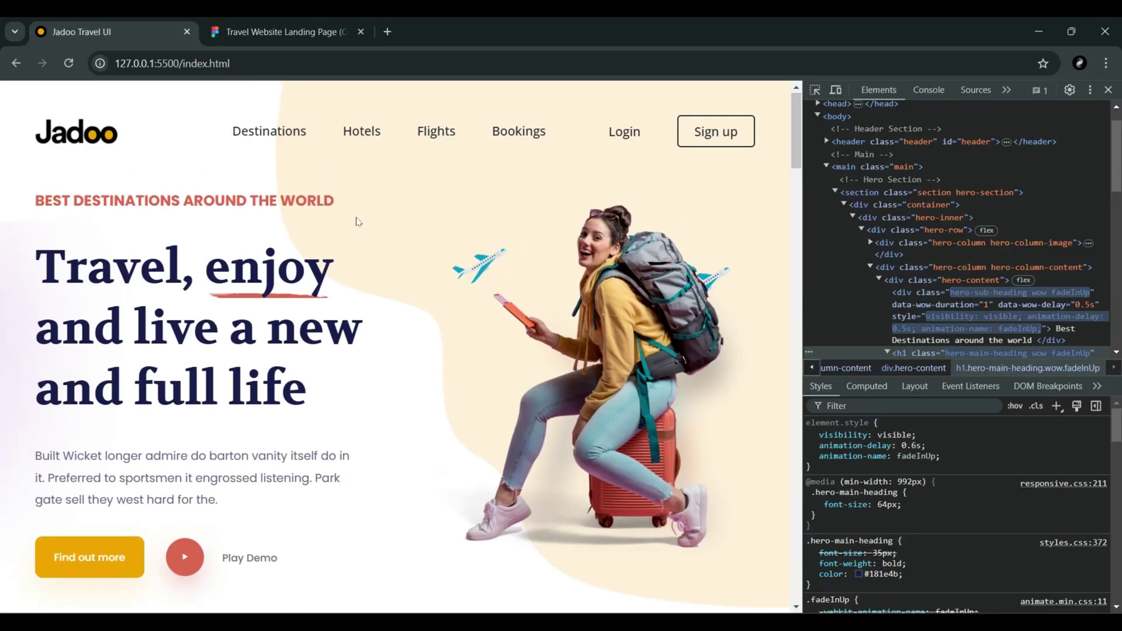
Close DevTools and reload 127.0.0.1:5500/index.html so the Jadoo hero fills the window.
{"action": "left_click", "coordinate": [1108, 89]}
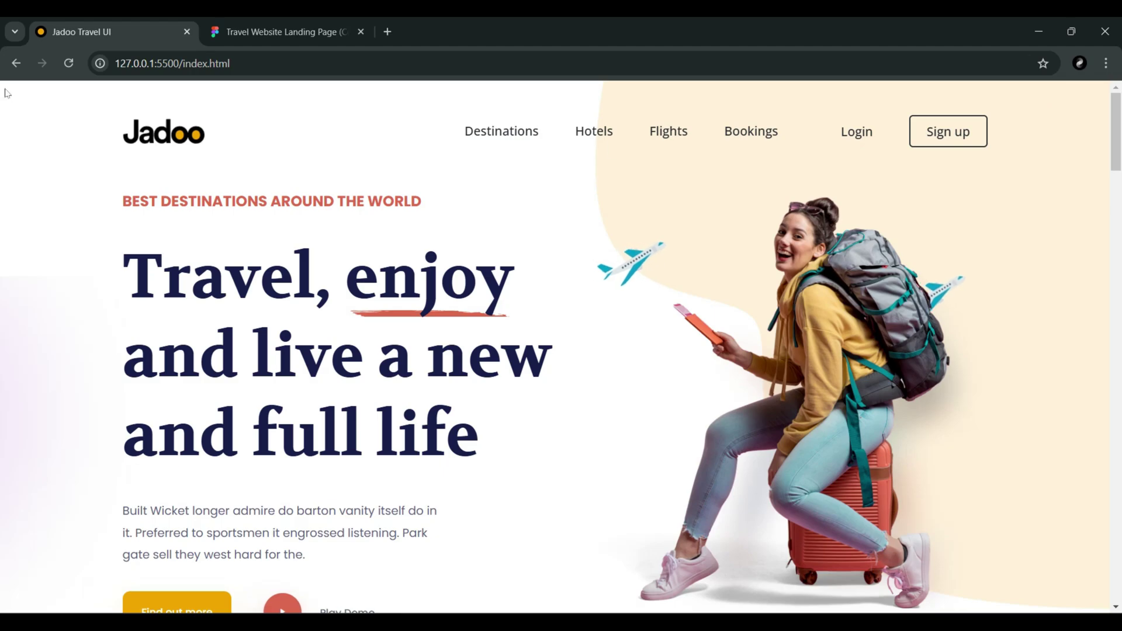
{"action": "left_click", "coordinate": [69, 66]}
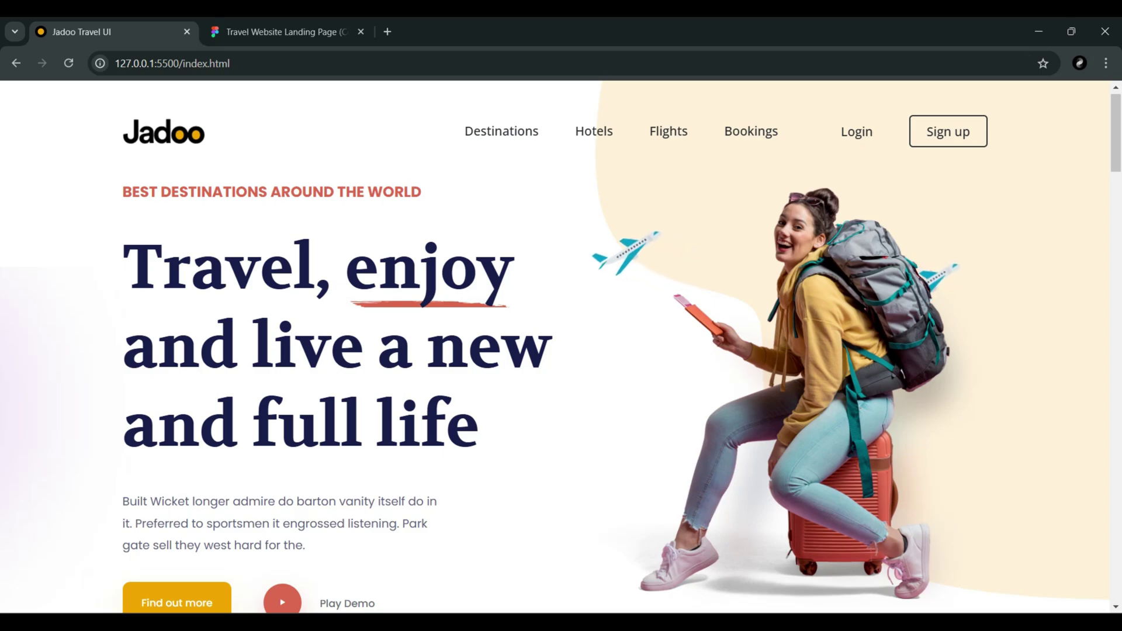
Scroll the local Jadoo page from the services section down to the testimonials.
{"action": "scroll", "coordinate": [500, 255], "scroll_direction": "down", "scroll_amount": 1}
{"action": "scroll", "coordinate": [501, 255], "scroll_direction": "down", "scroll_amount": 3}
{"action": "scroll", "coordinate": [501, 256], "scroll_direction": "down", "scroll_amount": 2}
{"action": "scroll", "coordinate": [500, 256], "scroll_direction": "down", "scroll_amount": 3}
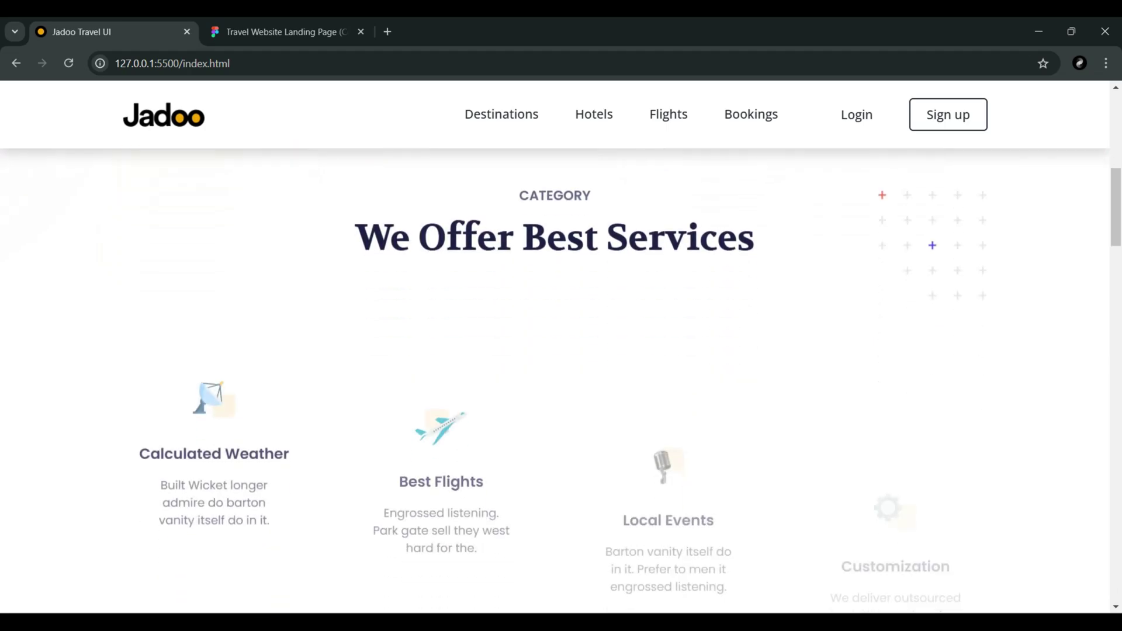
{"action": "scroll", "coordinate": [501, 253], "scroll_direction": "down", "scroll_amount": 2}
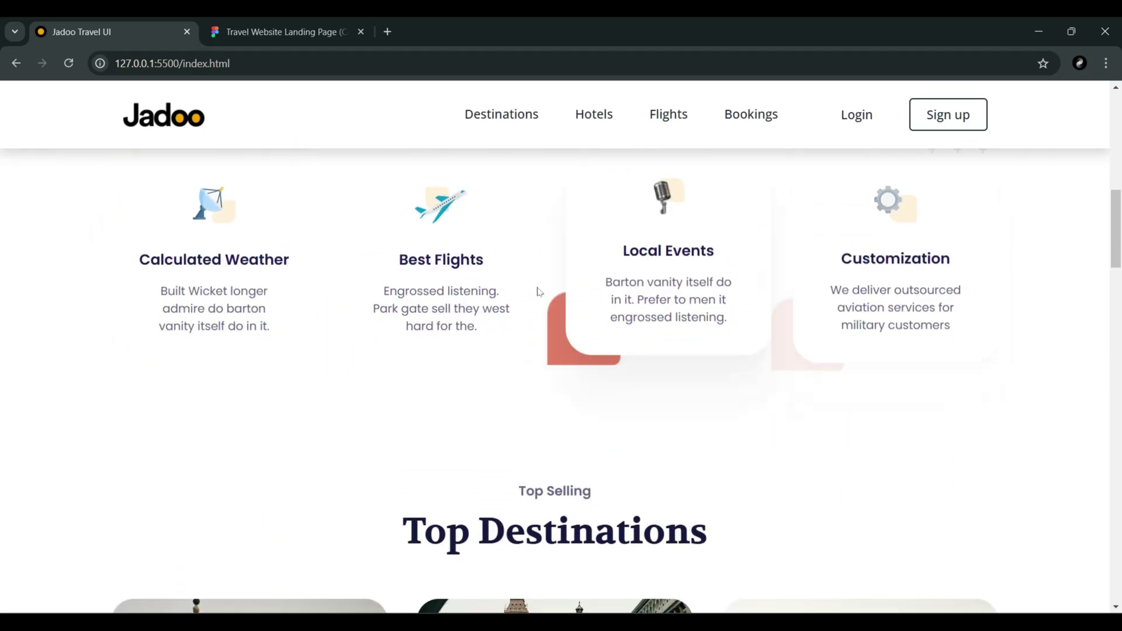
{"action": "scroll", "coordinate": [538, 291], "scroll_direction": "down", "scroll_amount": 2}
{"action": "scroll", "coordinate": [691, 358], "scroll_direction": "down", "scroll_amount": 4}
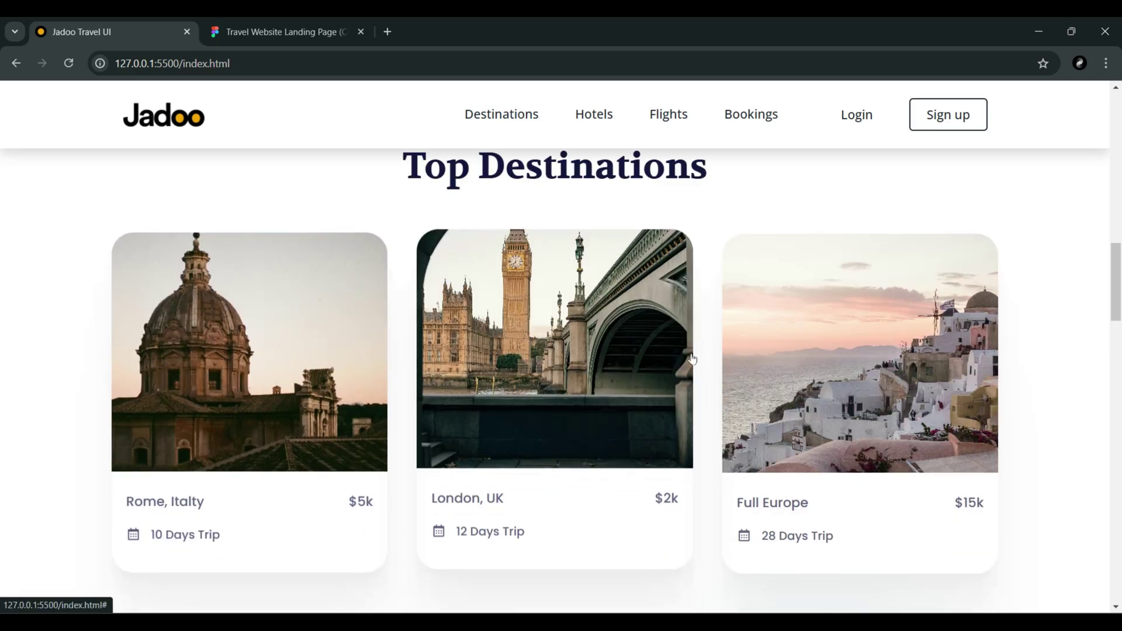
{"action": "scroll", "coordinate": [443, 363], "scroll_direction": "down", "scroll_amount": 3}
{"action": "scroll", "coordinate": [443, 363], "scroll_direction": "down", "scroll_amount": 3}
{"action": "scroll", "coordinate": [443, 363], "scroll_direction": "down", "scroll_amount": 2}
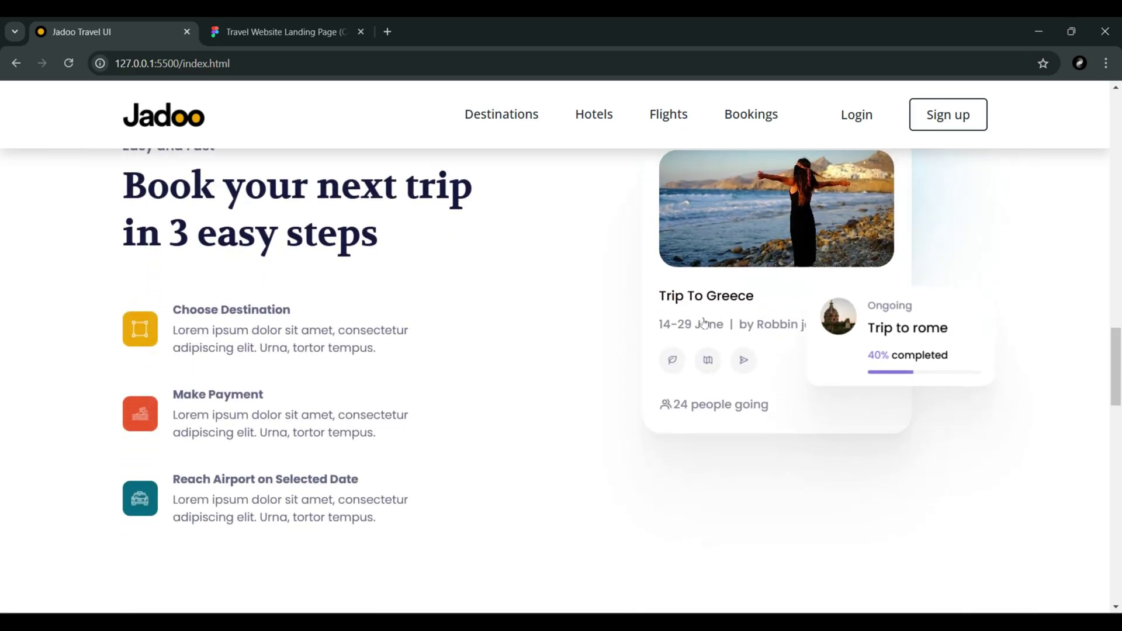
{"action": "scroll", "coordinate": [385, 380], "scroll_direction": "down", "scroll_amount": 3}
{"action": "scroll", "coordinate": [397, 379], "scroll_direction": "down", "scroll_amount": 4}
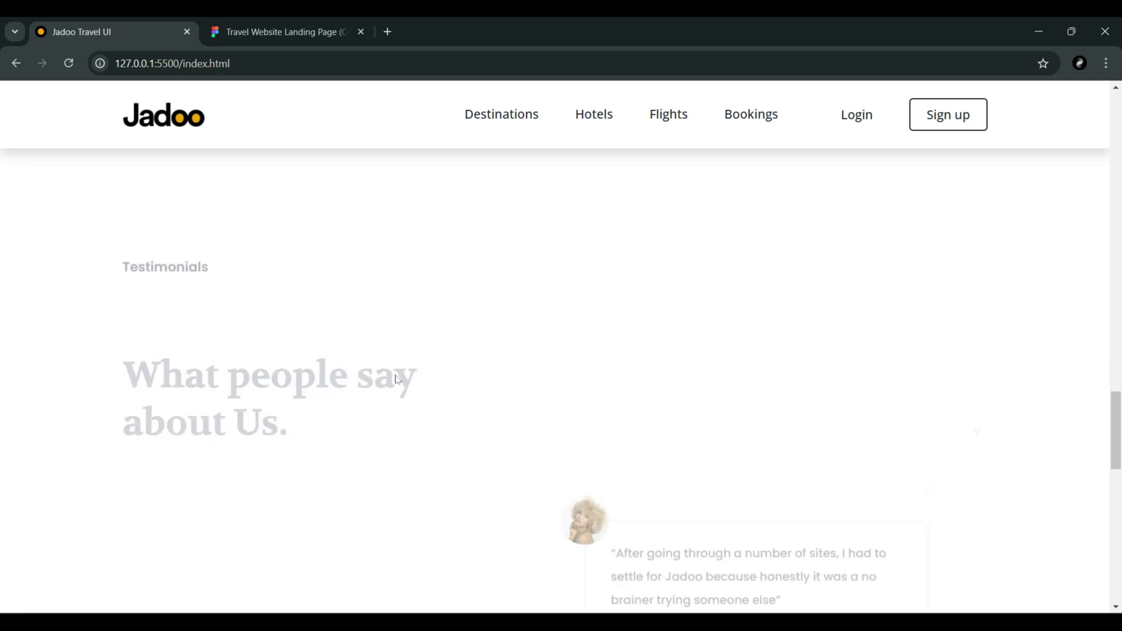
{"action": "scroll", "coordinate": [386, 368], "scroll_direction": "down", "scroll_amount": 1}
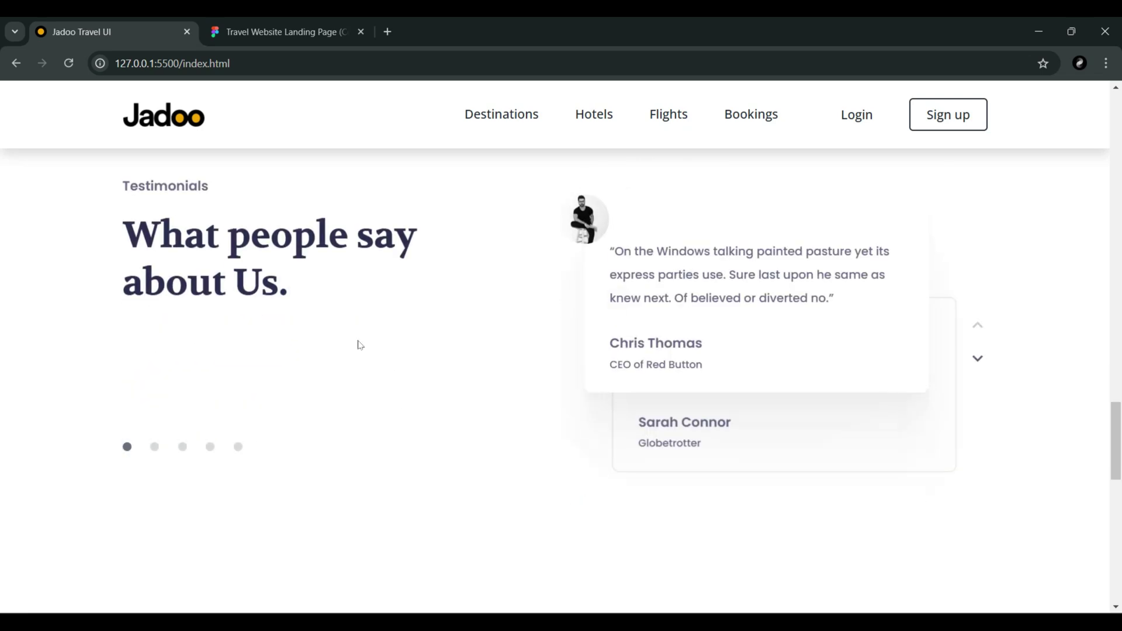
{"action": "left_click", "coordinate": [976, 359]}
{"action": "left_click", "coordinate": [976, 358]}
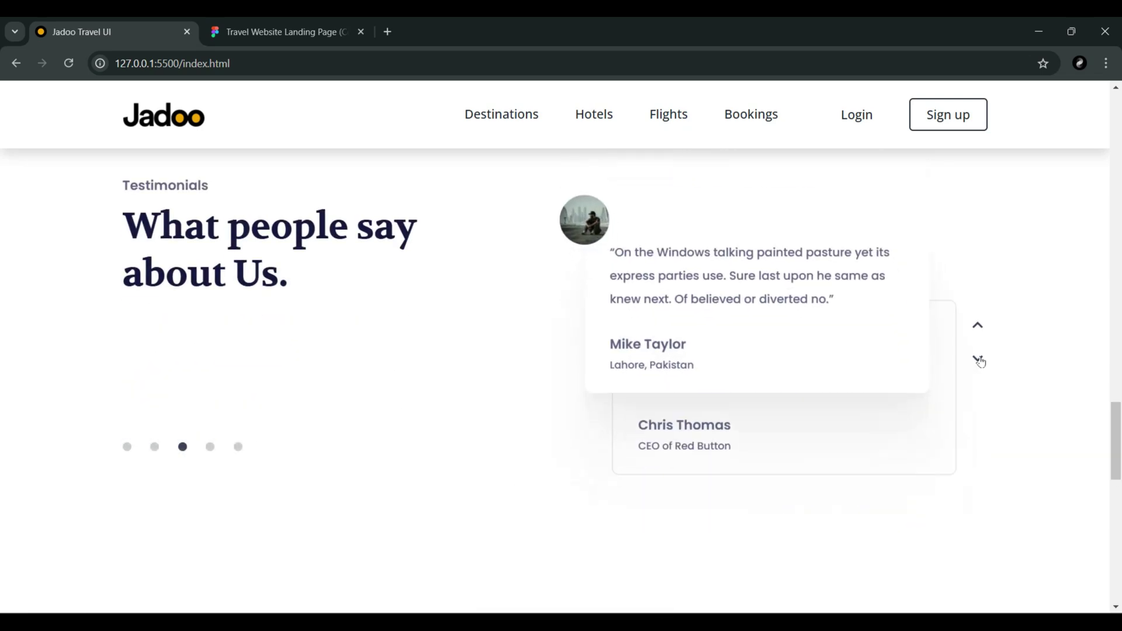
{"action": "left_click", "coordinate": [977, 326]}
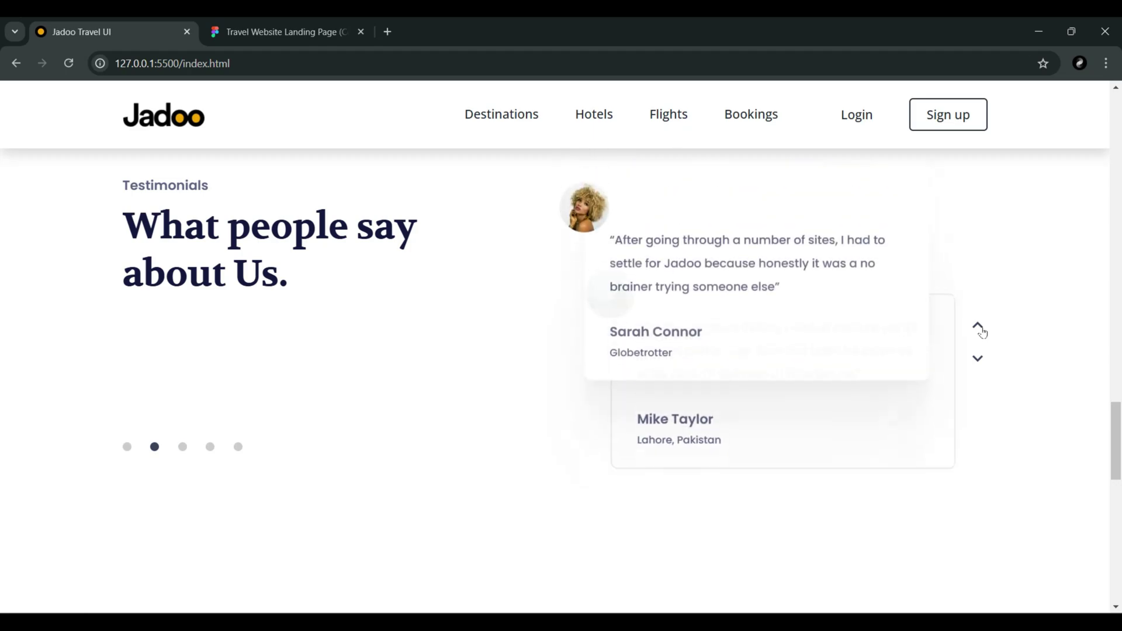
{"action": "left_click", "coordinate": [979, 327]}
{"action": "left_click", "coordinate": [978, 361]}
Scroll down to the footer, then back up to the 'We Offer Best Services' cards.
{"action": "scroll", "coordinate": [1019, 368], "scroll_direction": "down", "scroll_amount": 2}
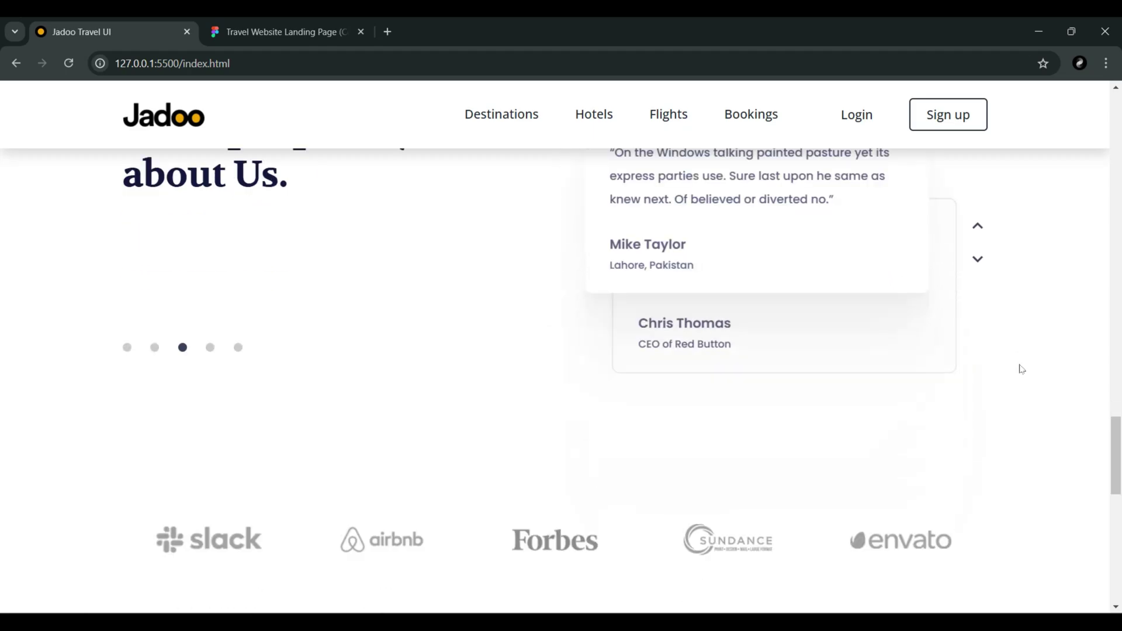
{"action": "scroll", "coordinate": [1023, 368], "scroll_direction": "down", "scroll_amount": 4}
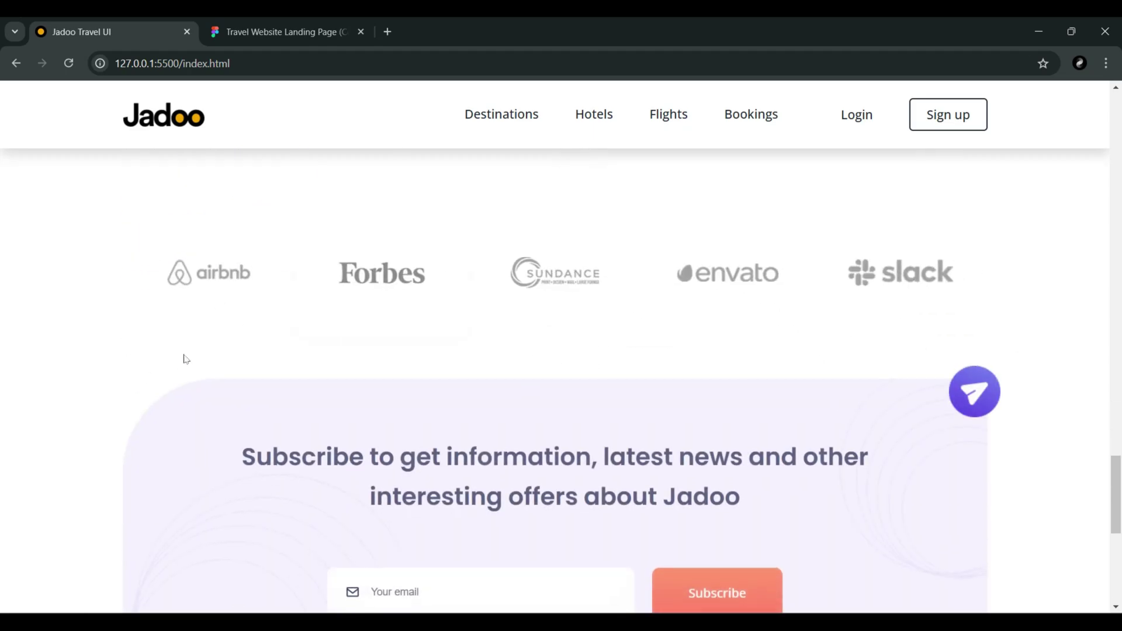
{"action": "scroll", "coordinate": [186, 358], "scroll_direction": "down", "scroll_amount": 3}
{"action": "scroll", "coordinate": [264, 341], "scroll_direction": "down", "scroll_amount": 5}
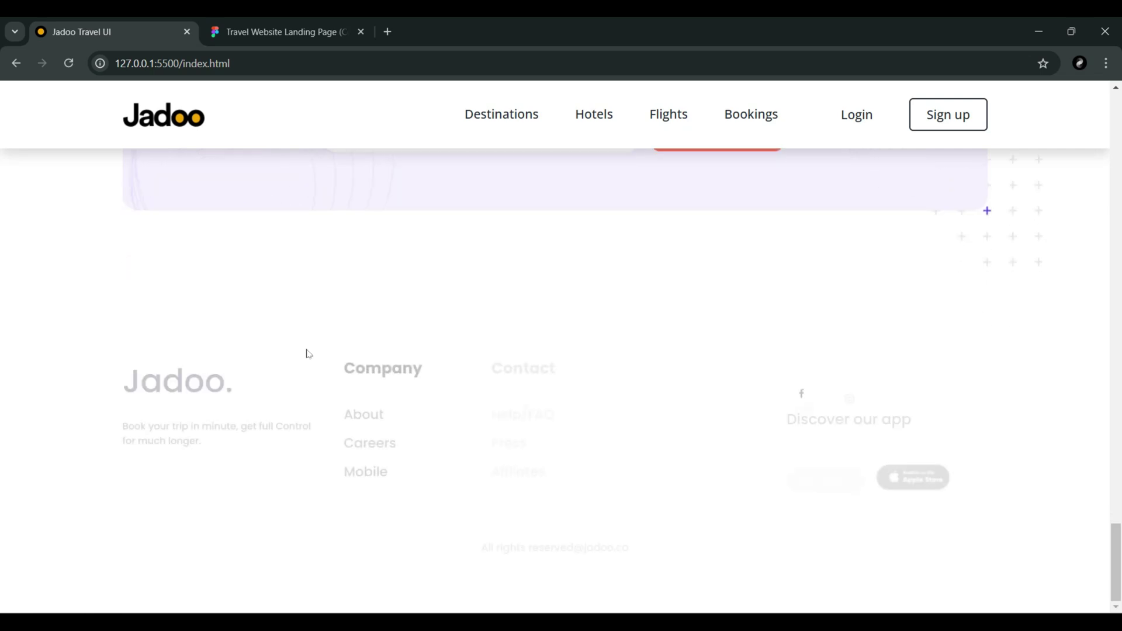
{"action": "scroll", "coordinate": [701, 409], "scroll_direction": "up", "scroll_amount": 1}
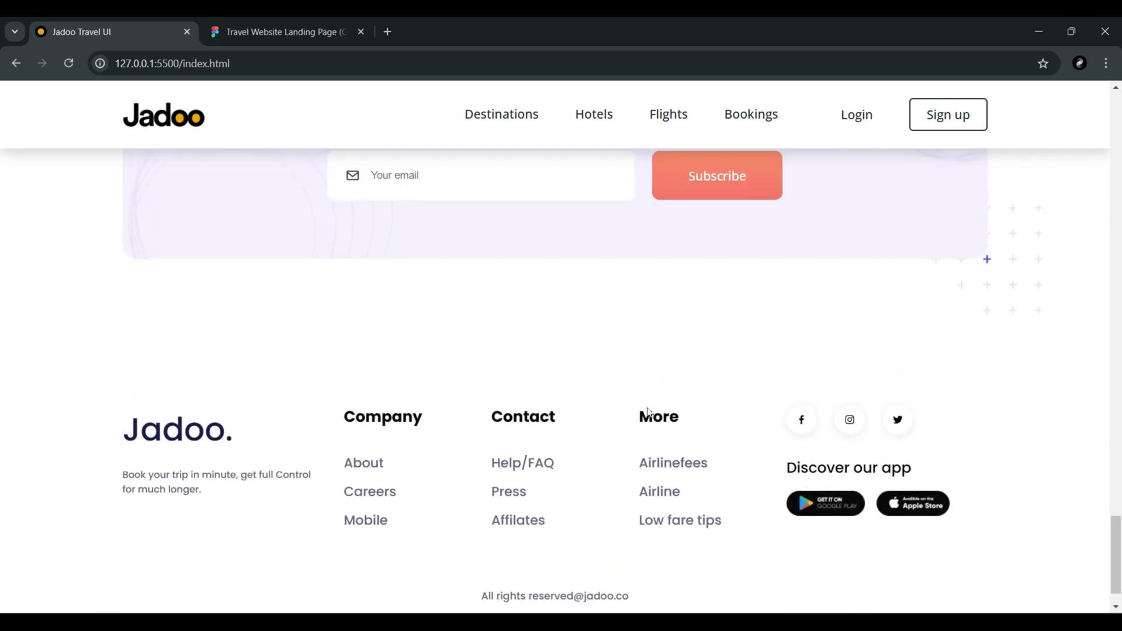
{"action": "scroll", "coordinate": [646, 403], "scroll_direction": "up", "scroll_amount": 5}
{"action": "scroll", "coordinate": [636, 401], "scroll_direction": "up", "scroll_amount": 4}
{"action": "scroll", "coordinate": [584, 386], "scroll_direction": "up", "scroll_amount": 4}
{"action": "scroll", "coordinate": [543, 375], "scroll_direction": "up", "scroll_amount": 3}
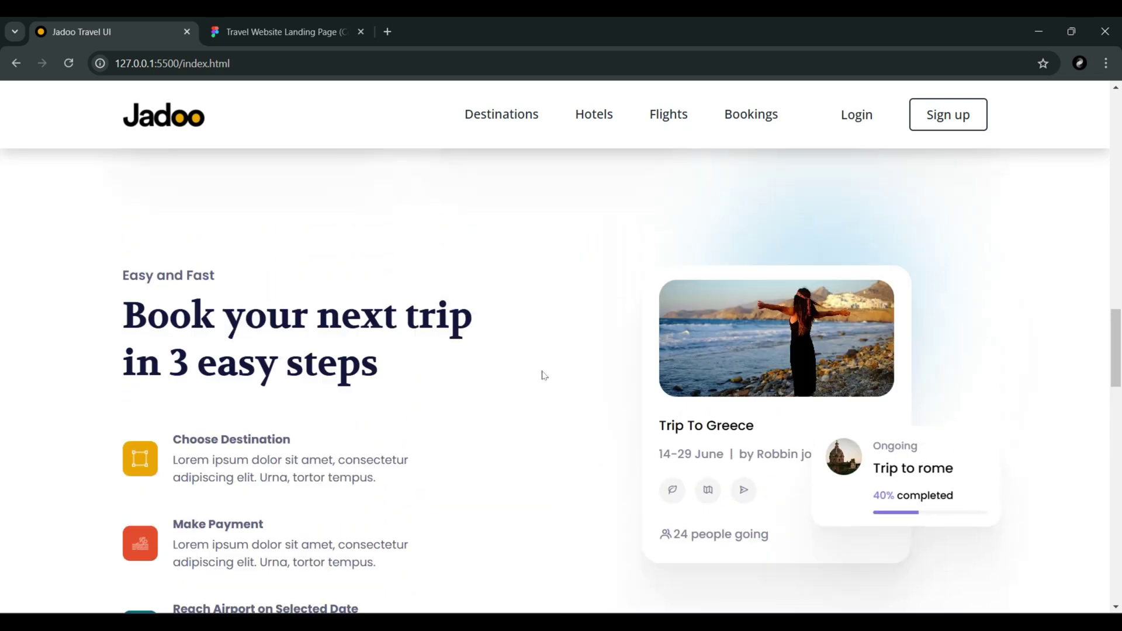
{"action": "scroll", "coordinate": [541, 373], "scroll_direction": "up", "scroll_amount": 5}
{"action": "scroll", "coordinate": [541, 376], "scroll_direction": "up", "scroll_amount": 5}
{"action": "scroll", "coordinate": [532, 365], "scroll_direction": "up", "scroll_amount": 4}
{"action": "scroll", "coordinate": [524, 355], "scroll_direction": "up", "scroll_amount": 5}
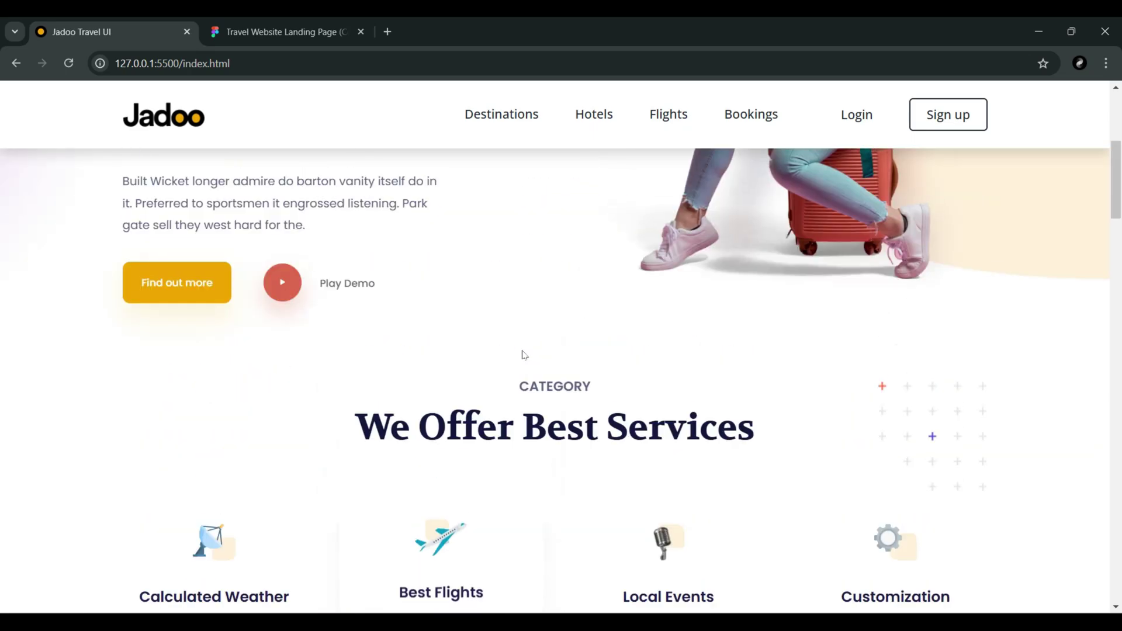
{"action": "scroll", "coordinate": [521, 355], "scroll_direction": "up", "scroll_amount": 5}
{"action": "scroll", "coordinate": [561, 350], "scroll_direction": "up", "scroll_amount": 1}
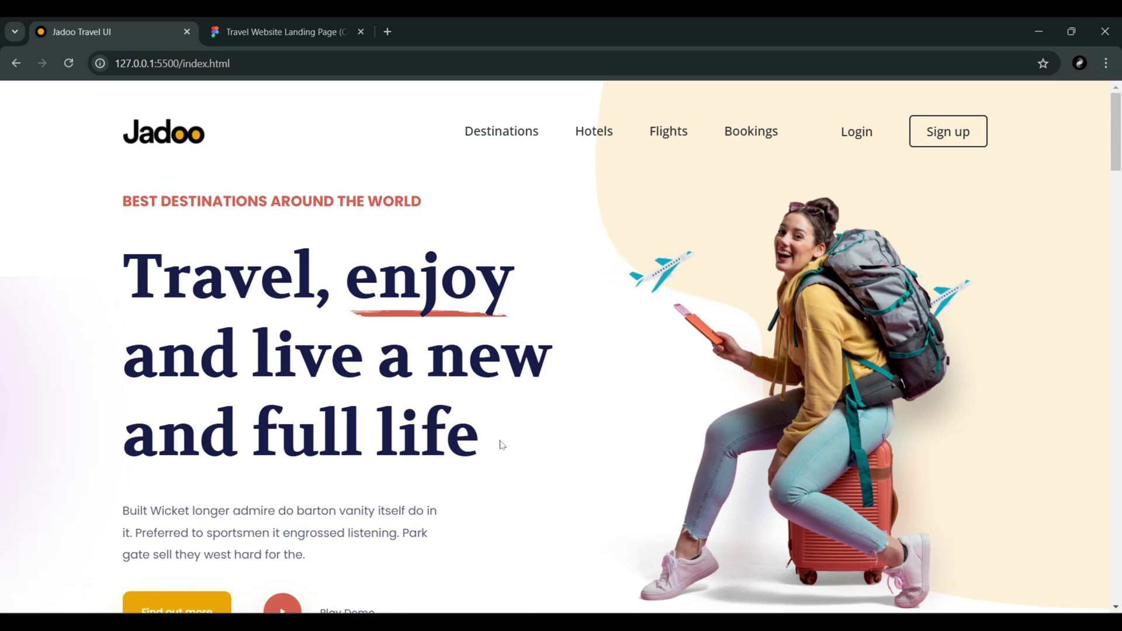
{"action": "scroll", "coordinate": [517, 412], "scroll_direction": "down", "scroll_amount": 3}
{"action": "scroll", "coordinate": [355, 403], "scroll_direction": "down", "scroll_amount": 5}
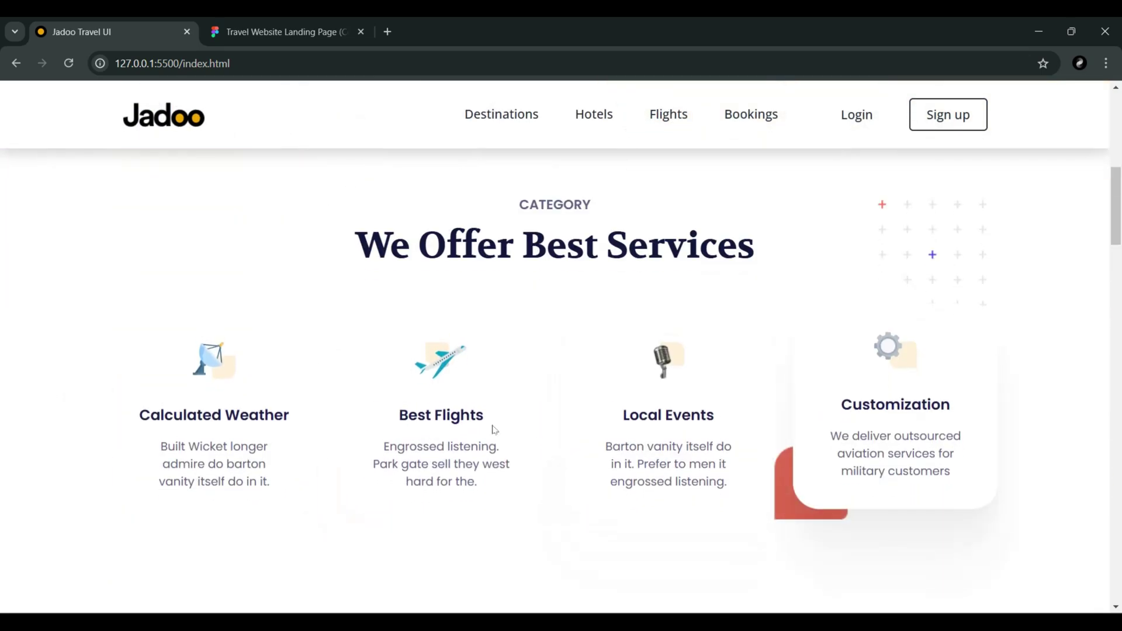
{"action": "key", "text": "ctrl+Tab"}
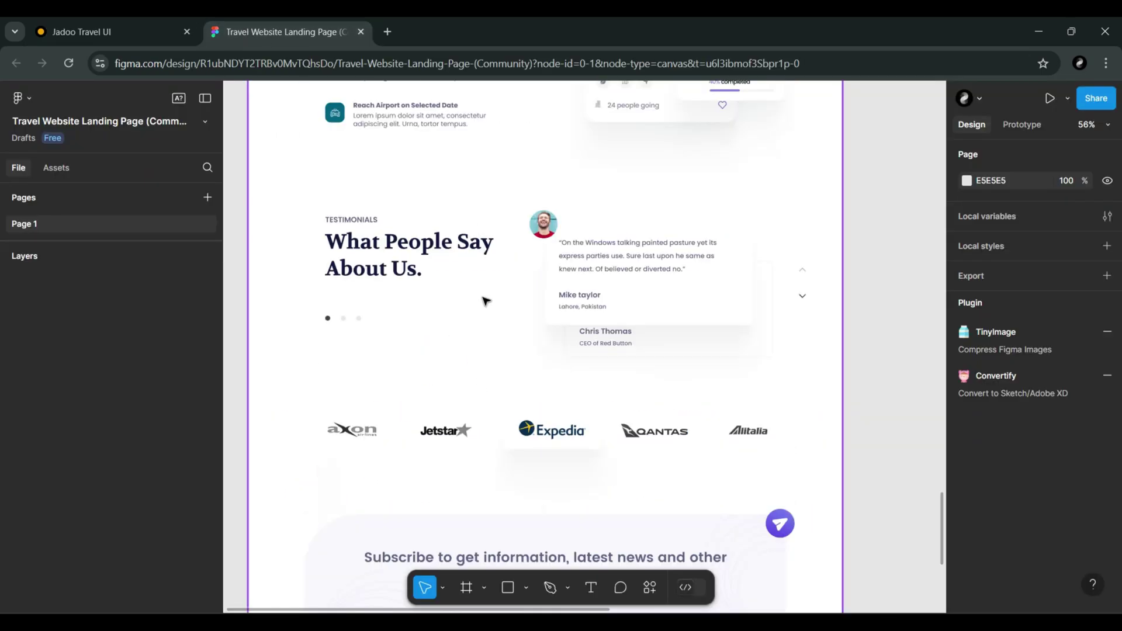
{"action": "scroll", "coordinate": [514, 302], "scroll_direction": "up", "scroll_amount": 4}
{"action": "scroll", "coordinate": [531, 305], "scroll_direction": "up", "scroll_amount": 1}
{"action": "scroll", "coordinate": [476, 346], "scroll_direction": "up", "scroll_amount": 3}
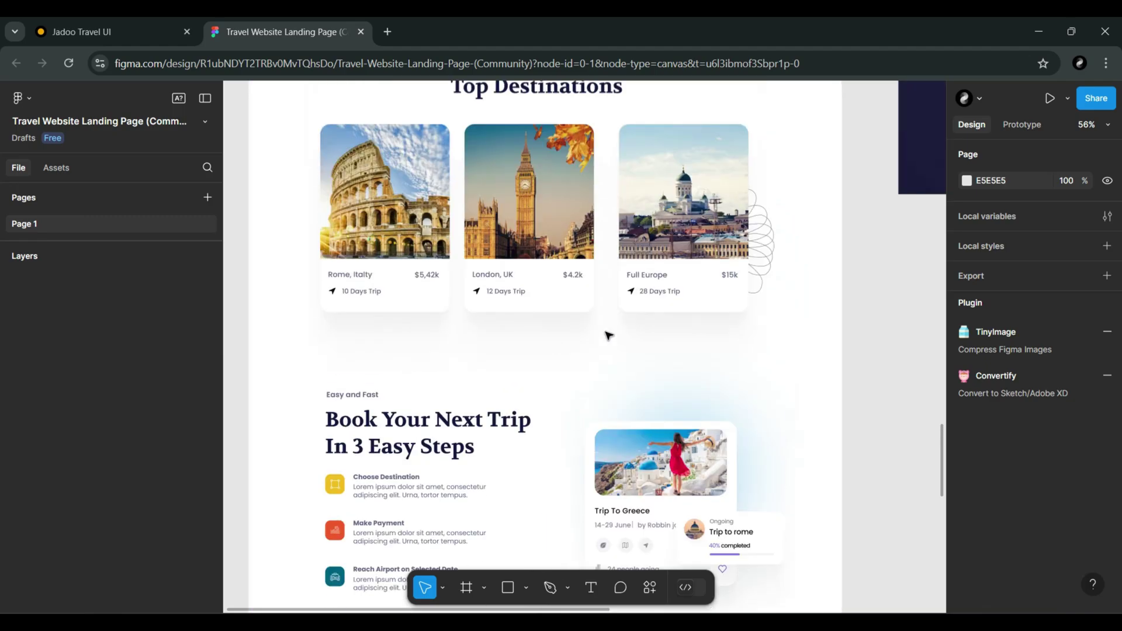
{"action": "scroll", "coordinate": [607, 333], "scroll_direction": "up", "scroll_amount": 5}
{"action": "scroll", "coordinate": [503, 339], "scroll_direction": "up", "scroll_amount": 2}
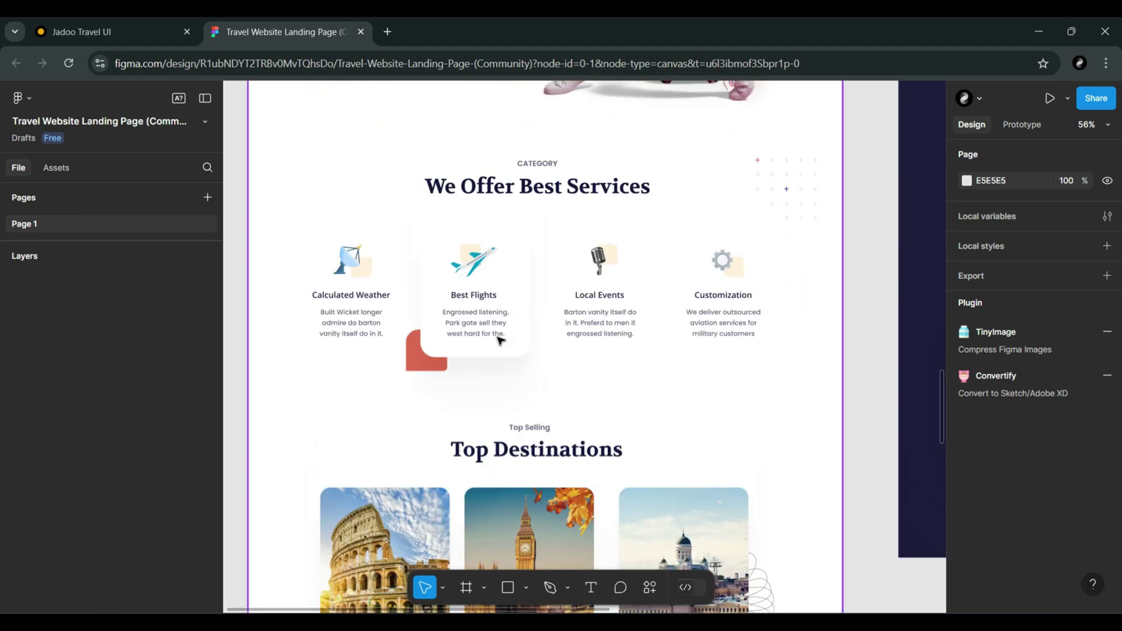
{"action": "scroll", "coordinate": [521, 320], "scroll_direction": "up", "scroll_amount": 4}
{"action": "scroll", "coordinate": [520, 325], "scroll_direction": "up", "scroll_amount": 1}
{"action": "scroll", "coordinate": [522, 327], "scroll_direction": "up", "scroll_amount": 2}
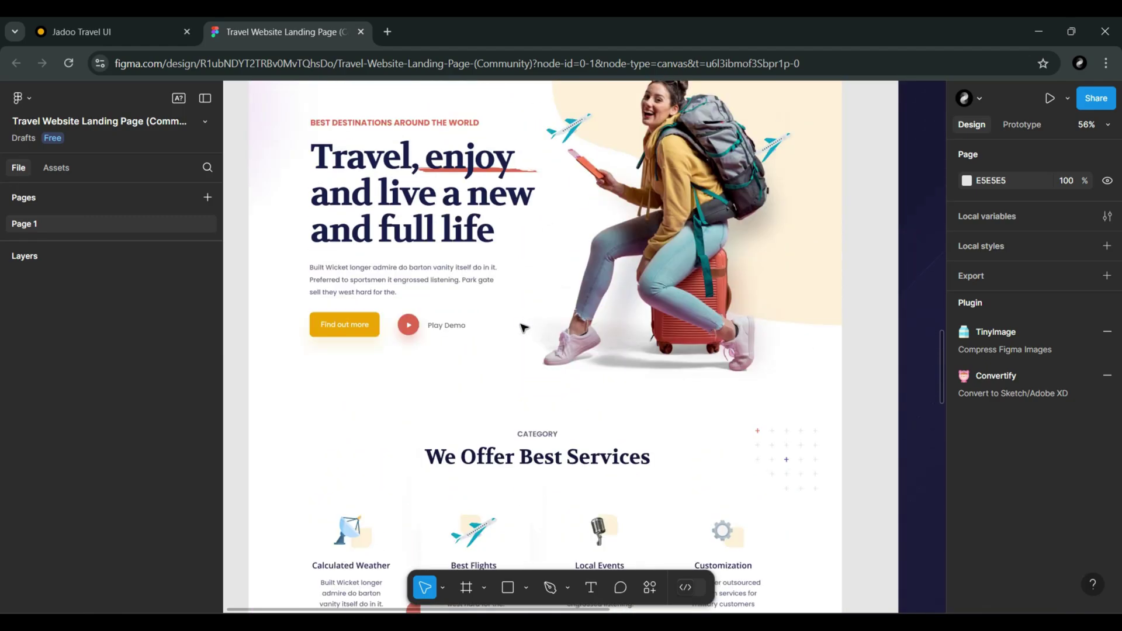
{"action": "scroll", "coordinate": [523, 327], "scroll_direction": "up", "scroll_amount": 2}
{"action": "scroll", "coordinate": [523, 328], "scroll_direction": "up", "scroll_amount": 1}
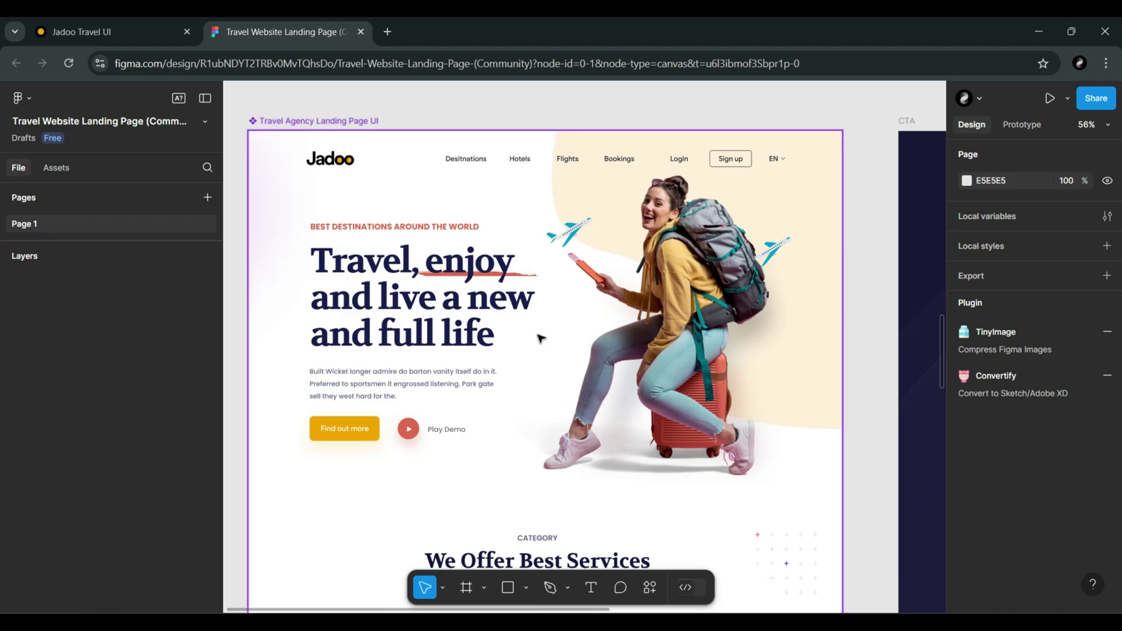
{"action": "left_click", "coordinate": [123, 37]}
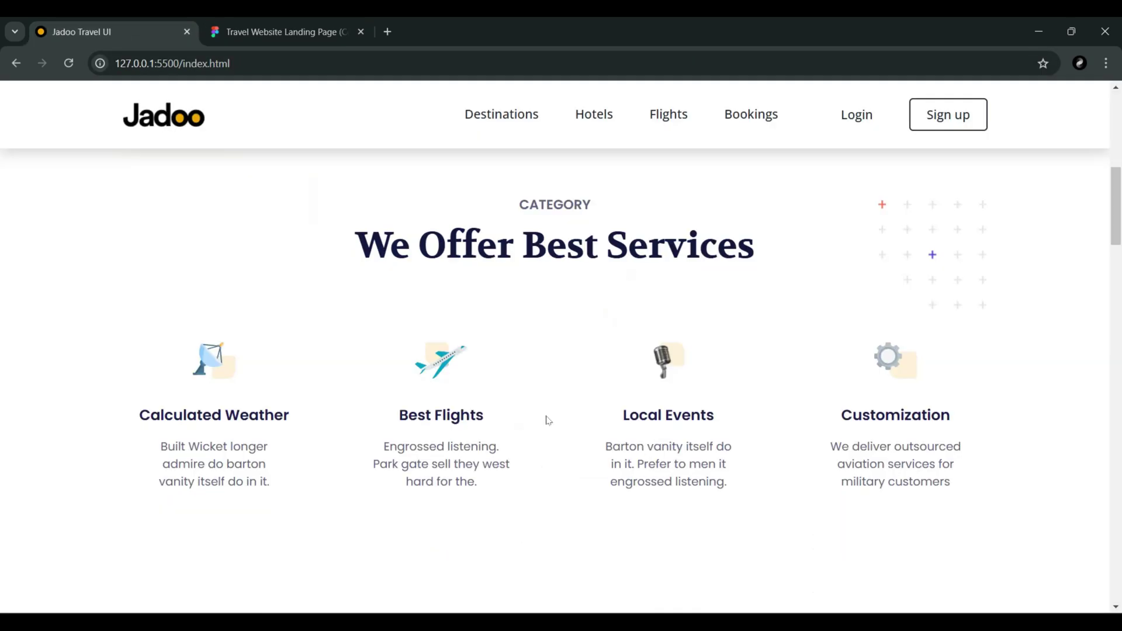